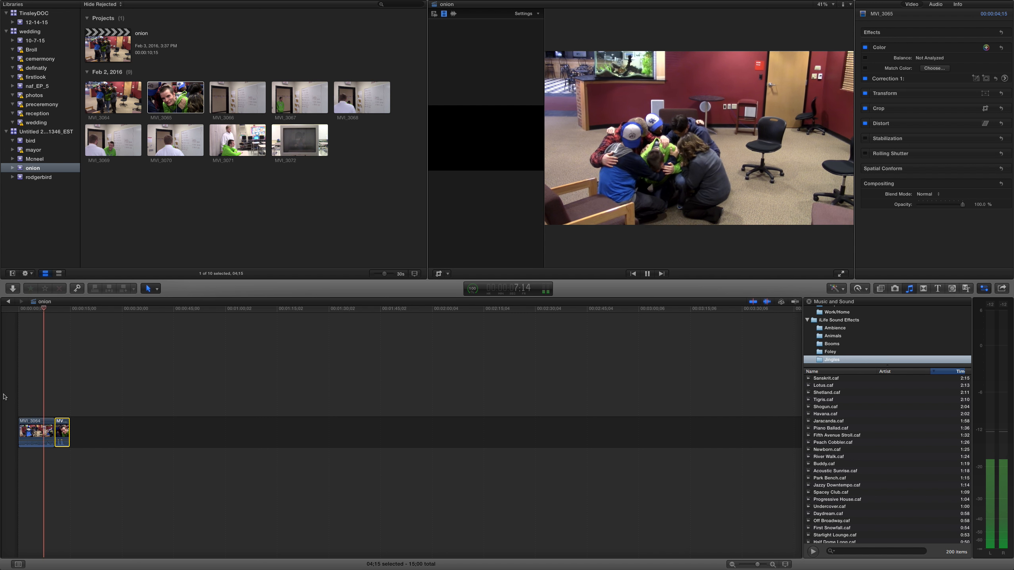
- Try splitting the MVI_3064 clip at 7:10 in the timeline and deleting the section after the cut
key("space")
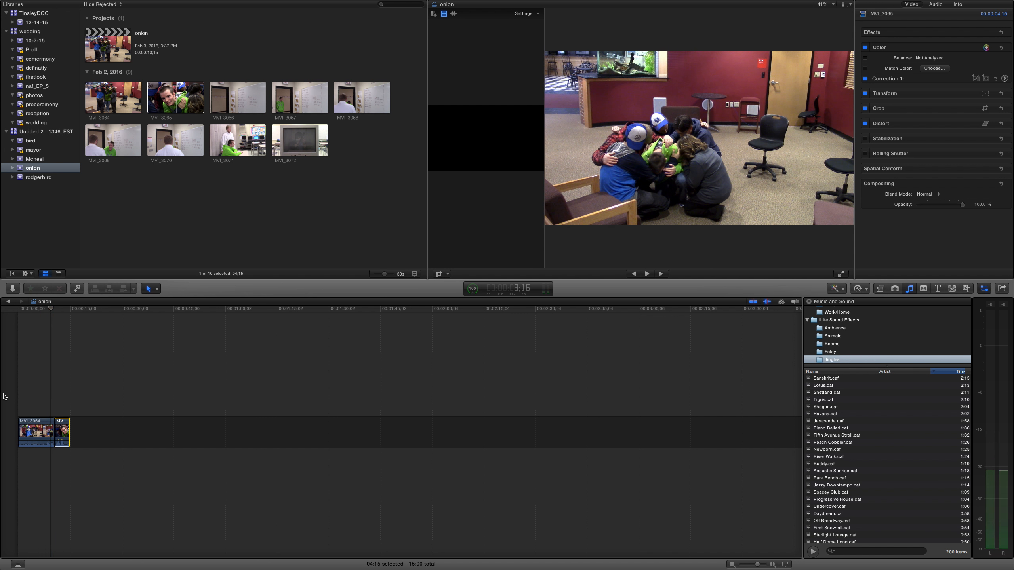
key("XF86AudioMute")
left_click(44, 402)
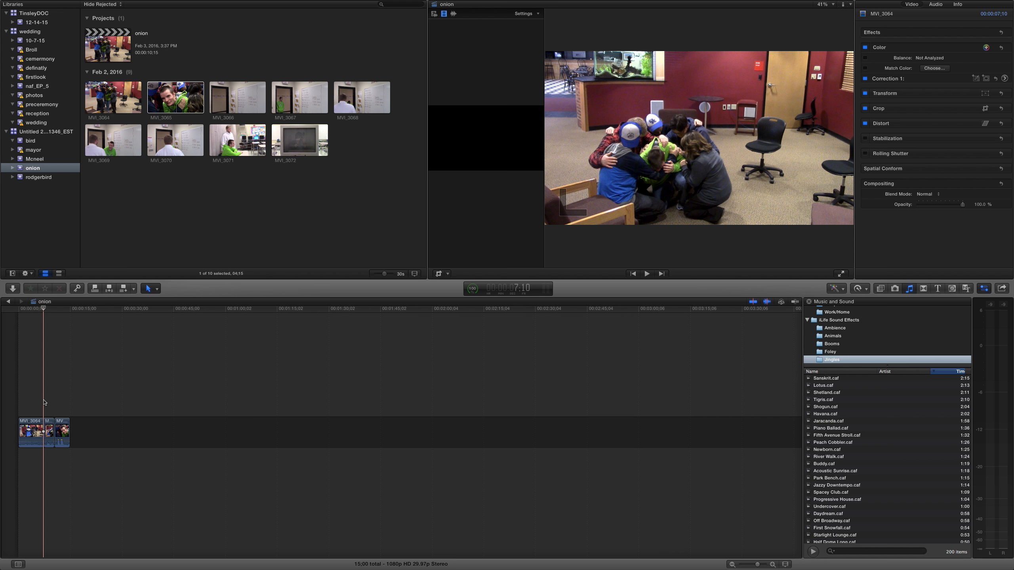
left_click(198, 445)
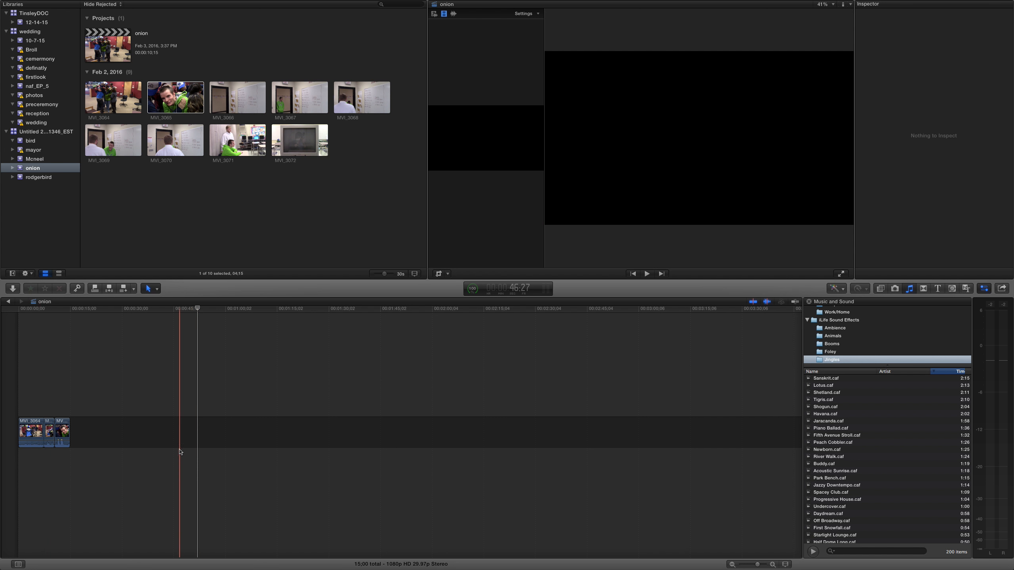
left_click(53, 429)
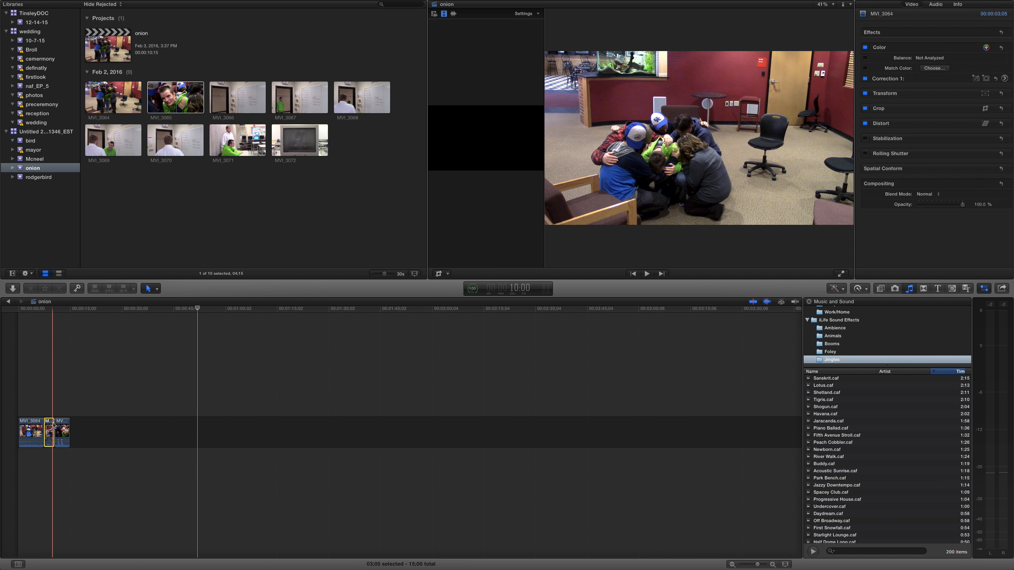
key("Delete")
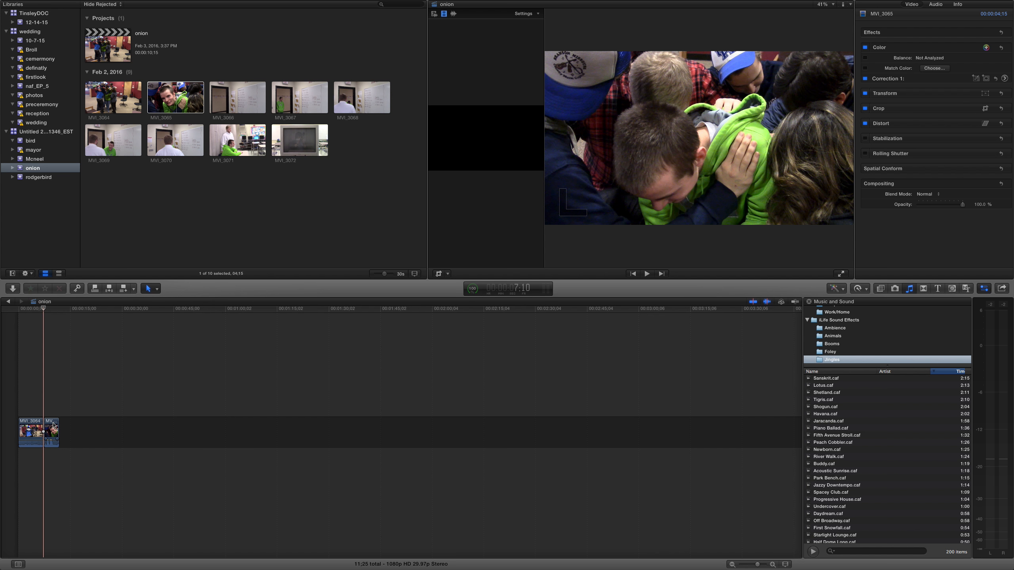
key("super+z")
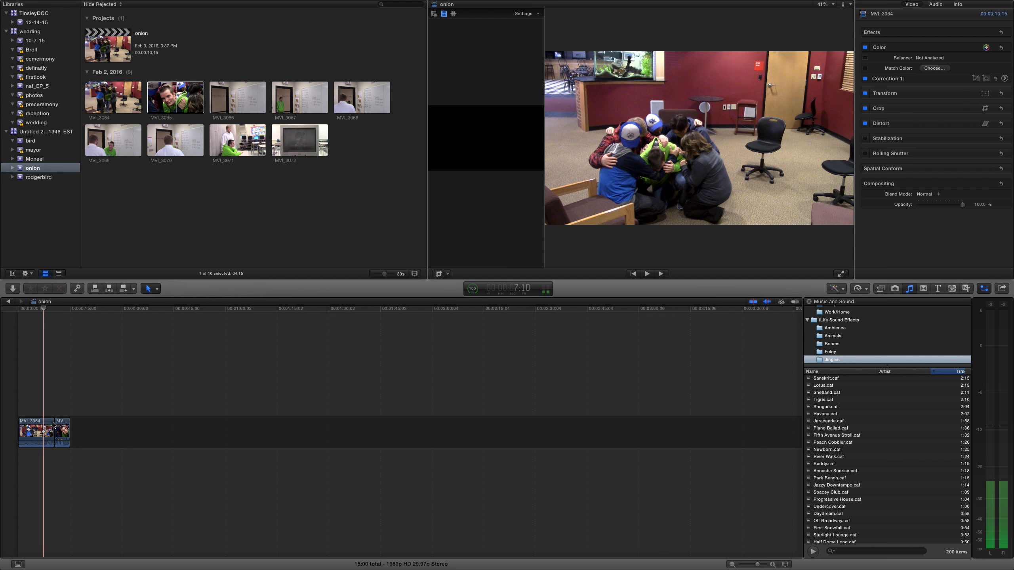
left_click(197, 426)
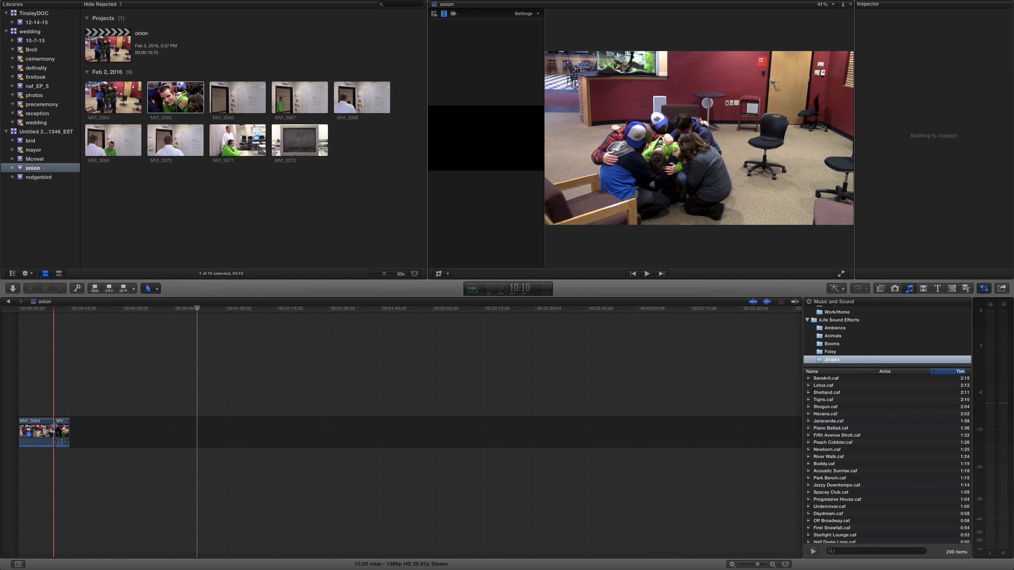
- Trim the end of the MVI_3064 clip to a duration of about 8:03 and play back the edit
left_click_drag(52, 428, 45, 428)
key("space")
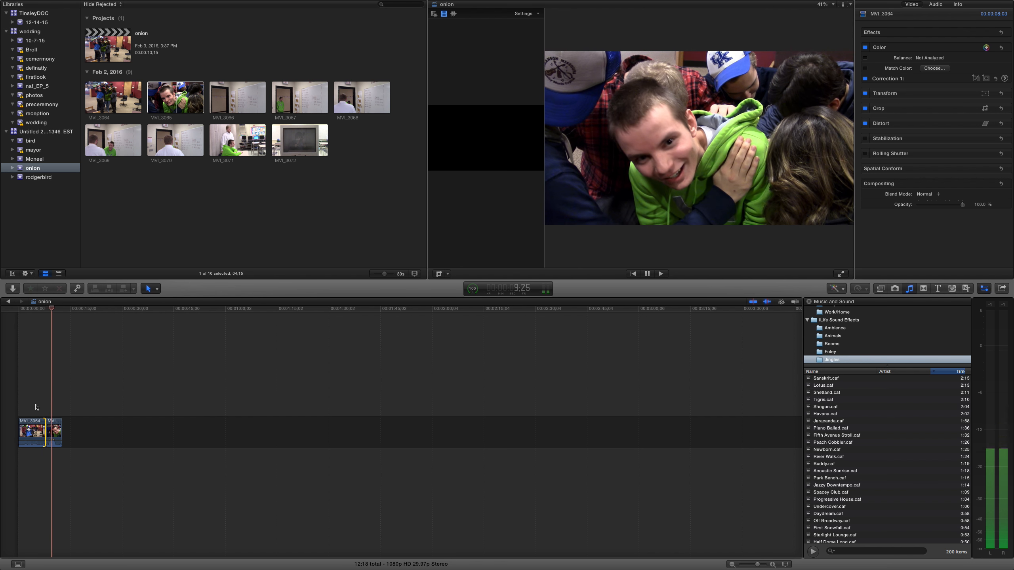
key("space")
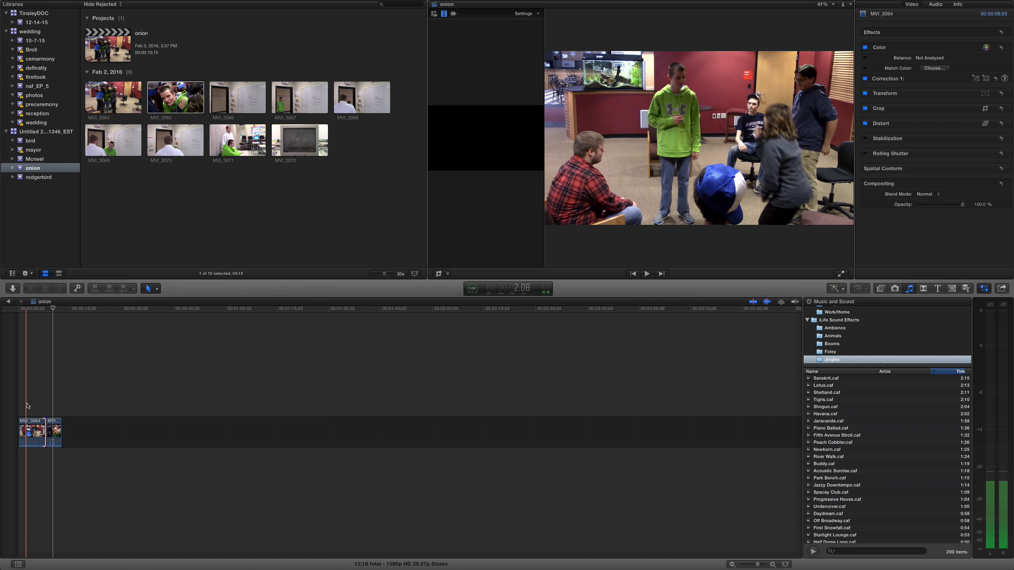
- Try to cut a middle section out of the MVI_3064 clip by splitting it and deleting the unwanted piece
left_click(28, 405)
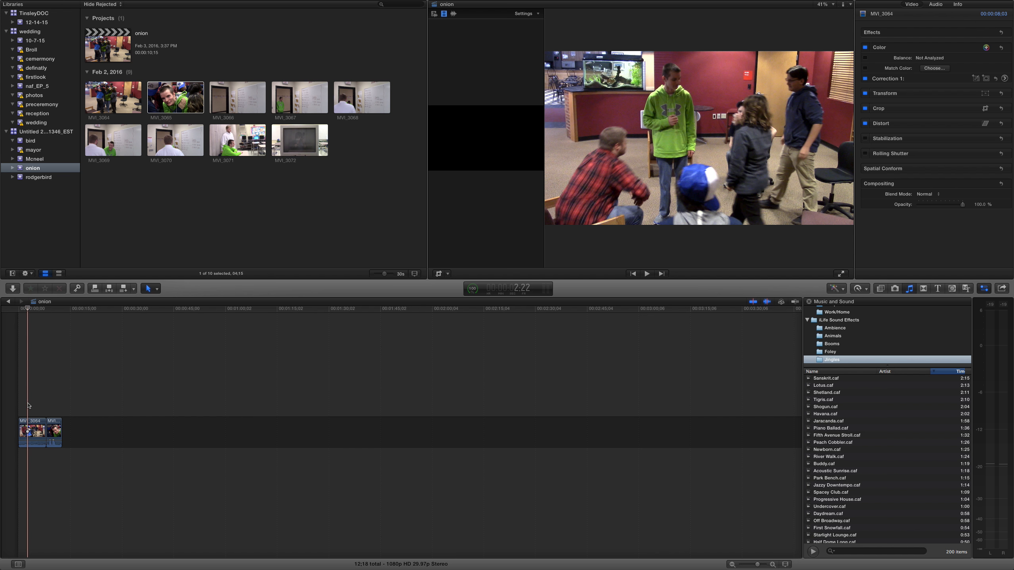
key("super+b")
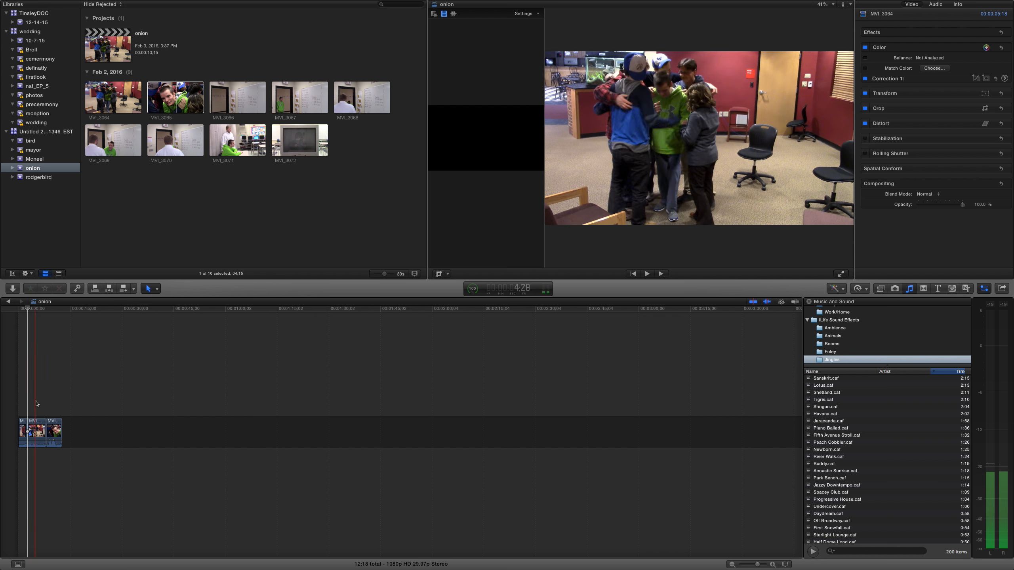
left_click(37, 430)
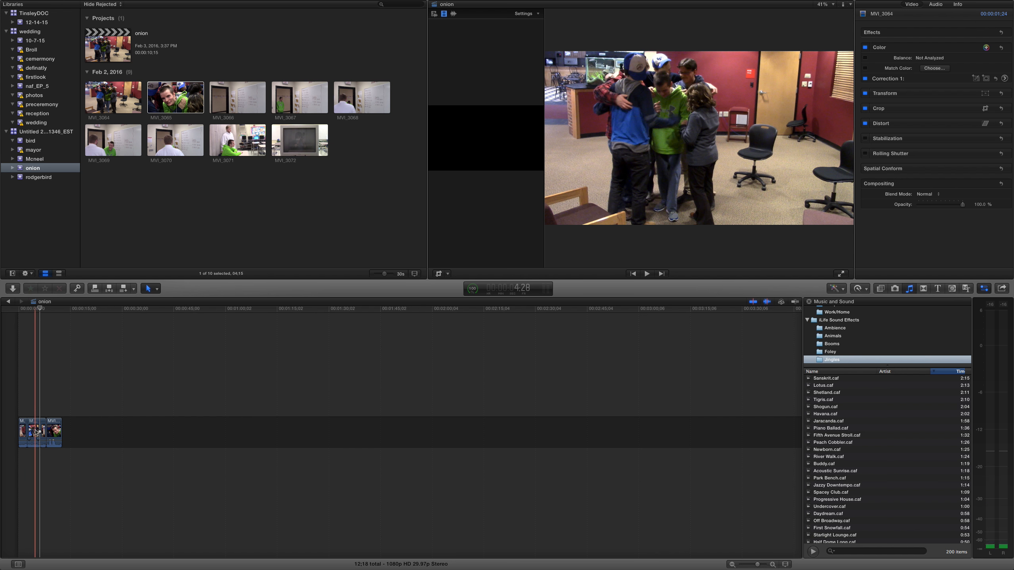
key("Delete")
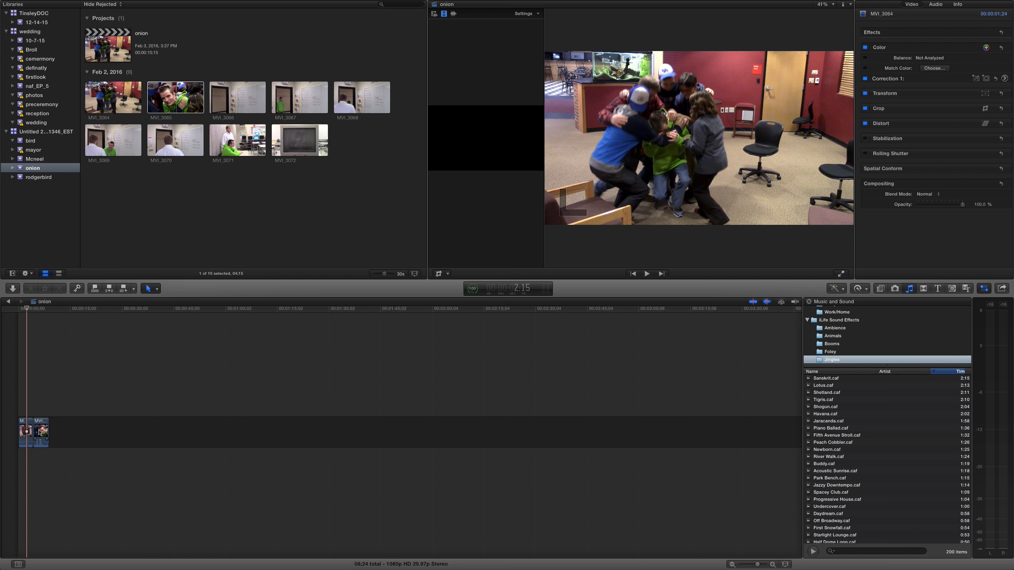
key("super+z")
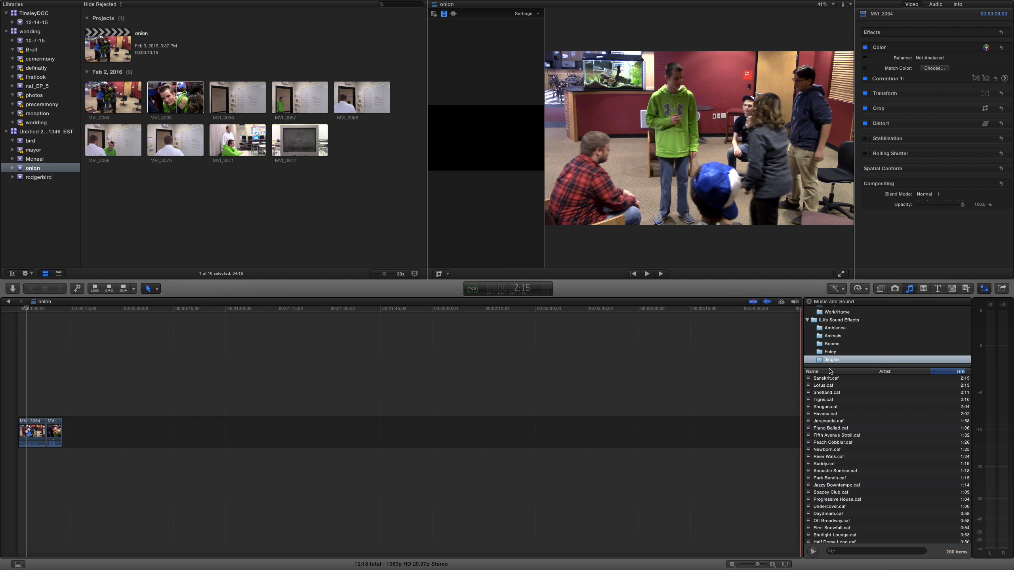
- Add a Curtains transition between the two timeline clips, allowing their media to overlap, and play it back
left_click(923, 289)
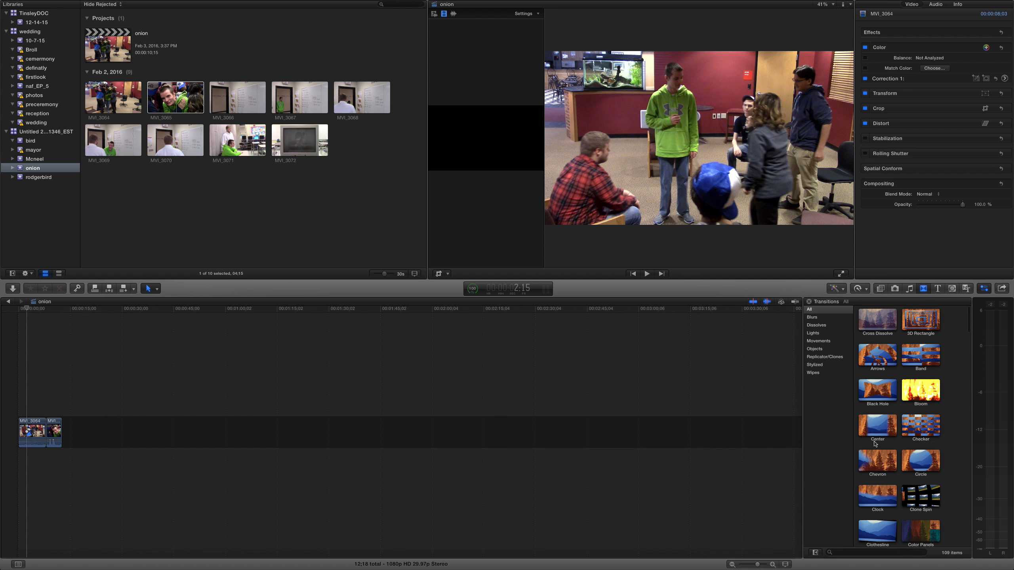
scroll(874, 442, "down", 10)
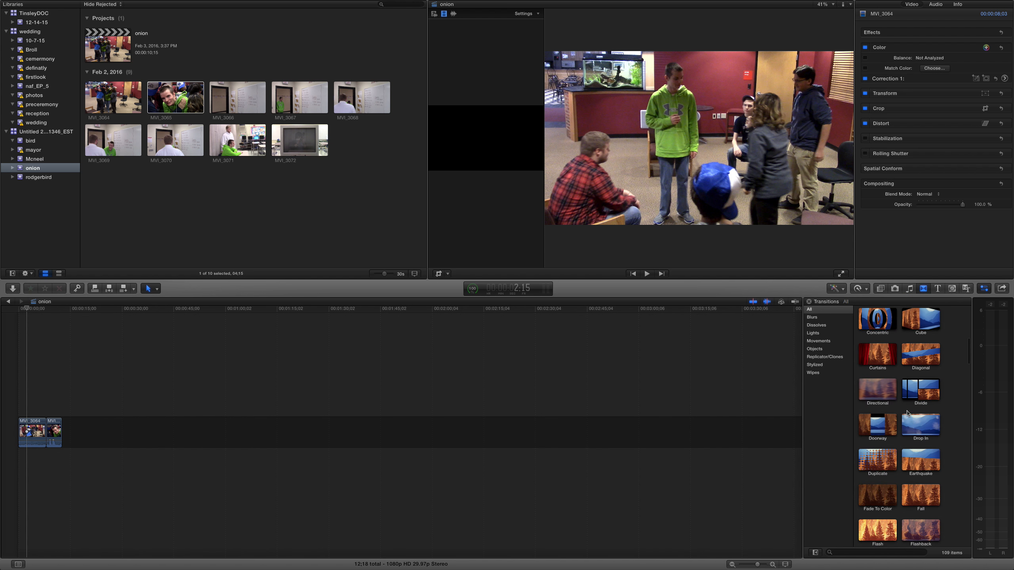
left_click_drag(885, 361, 44, 434)
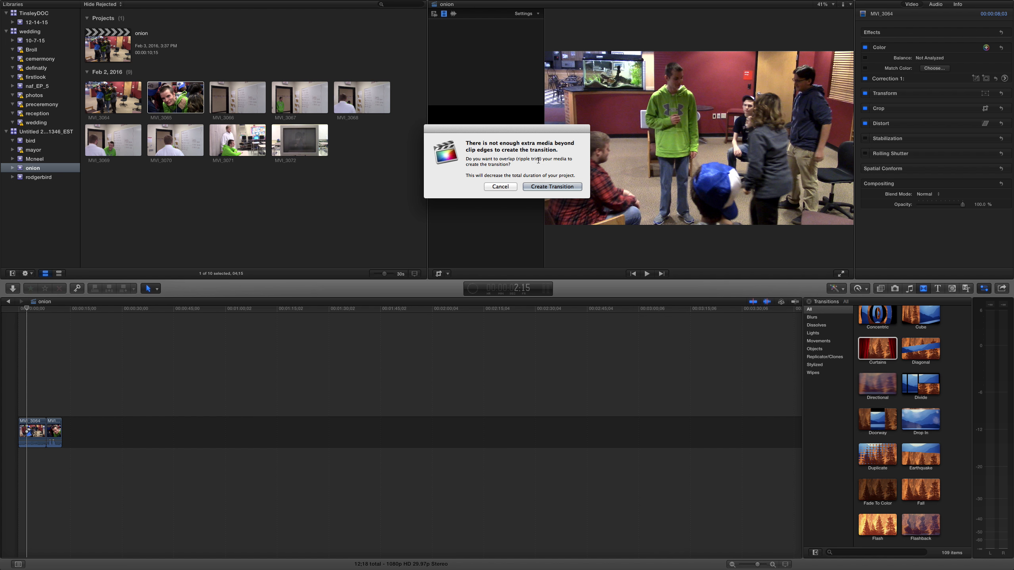
left_click(537, 187)
key("space")
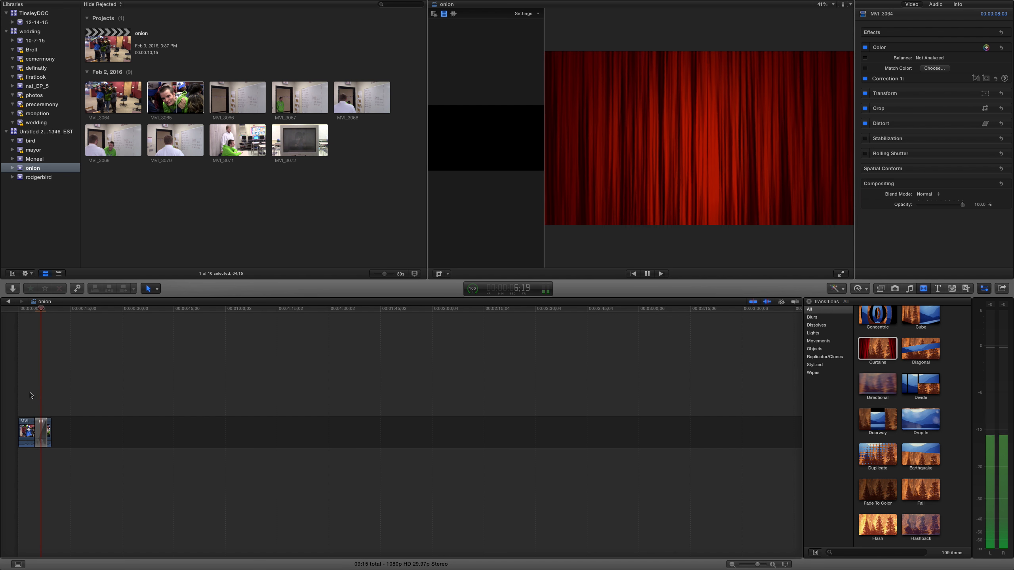
key("space")
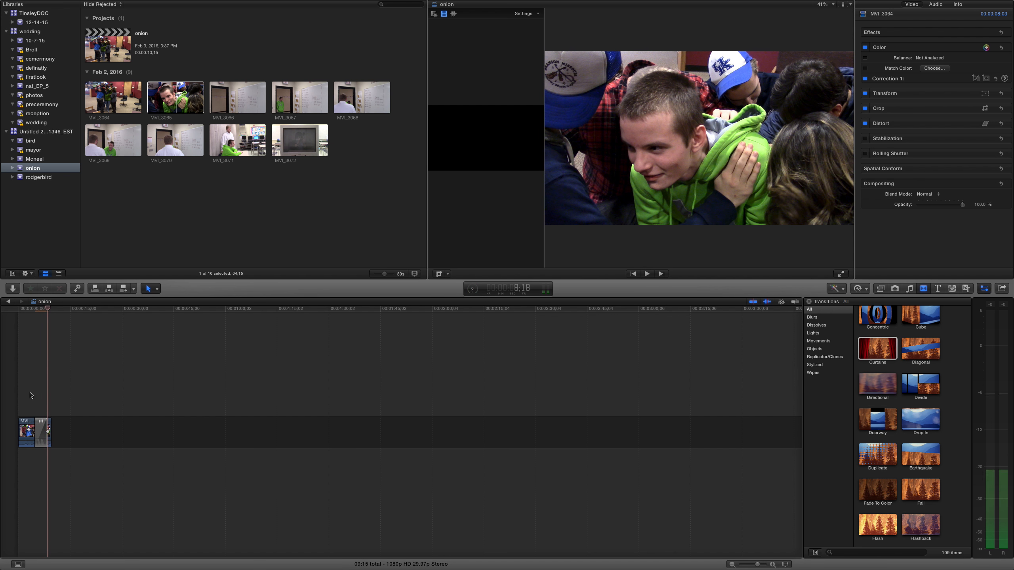
- Delete the Curtains transition between the two clips
left_click(42, 426)
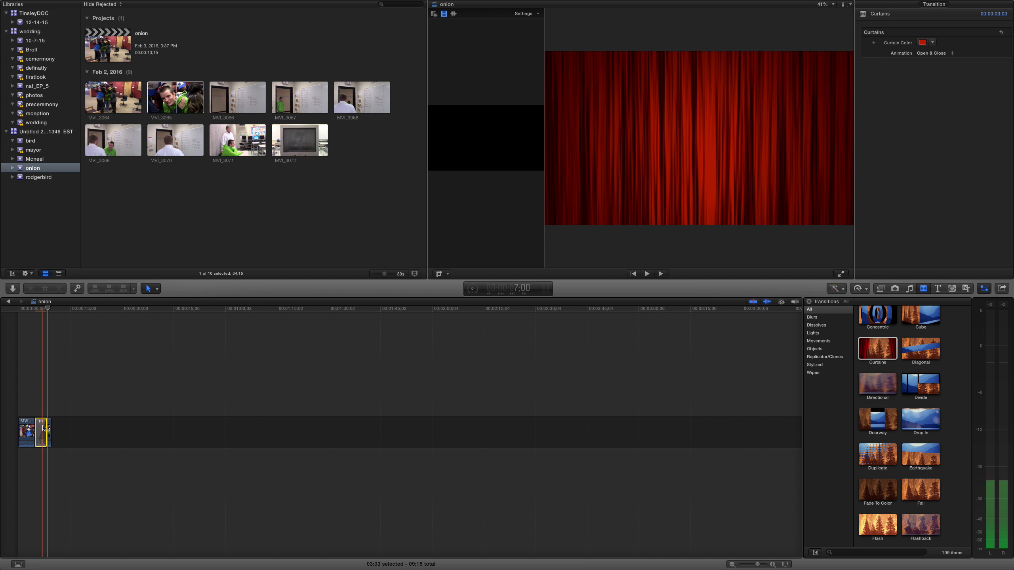
key("Delete")
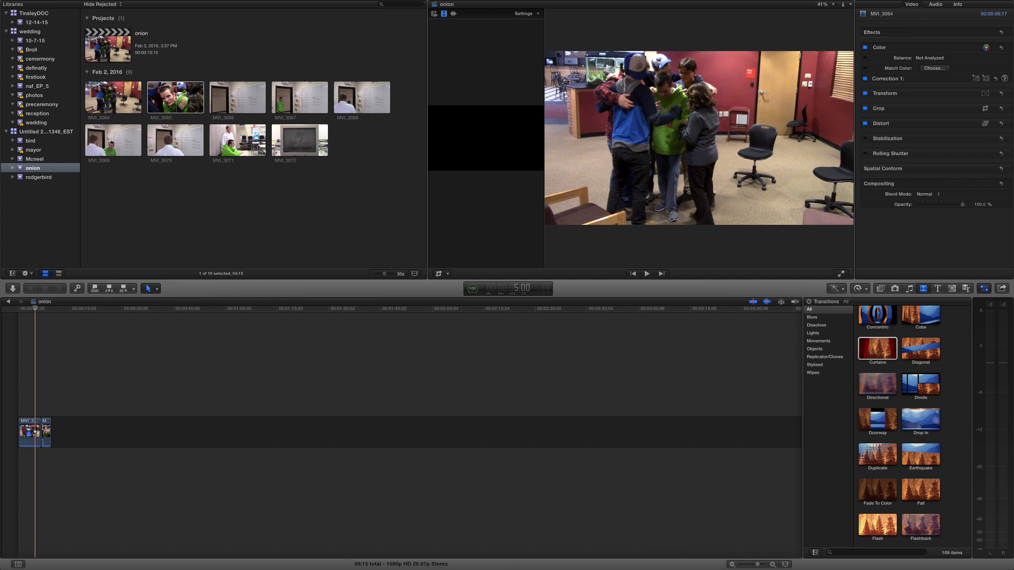
- Insert an Ornate title at the start of the timeline, ahead of the first clip, and preview it
left_click(939, 291)
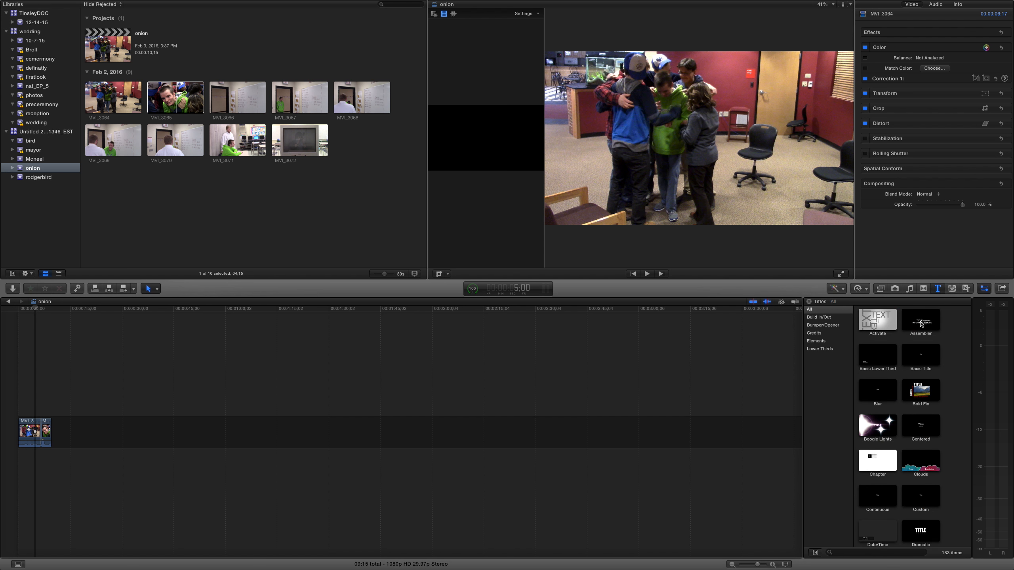
scroll(920, 475, "down", 15)
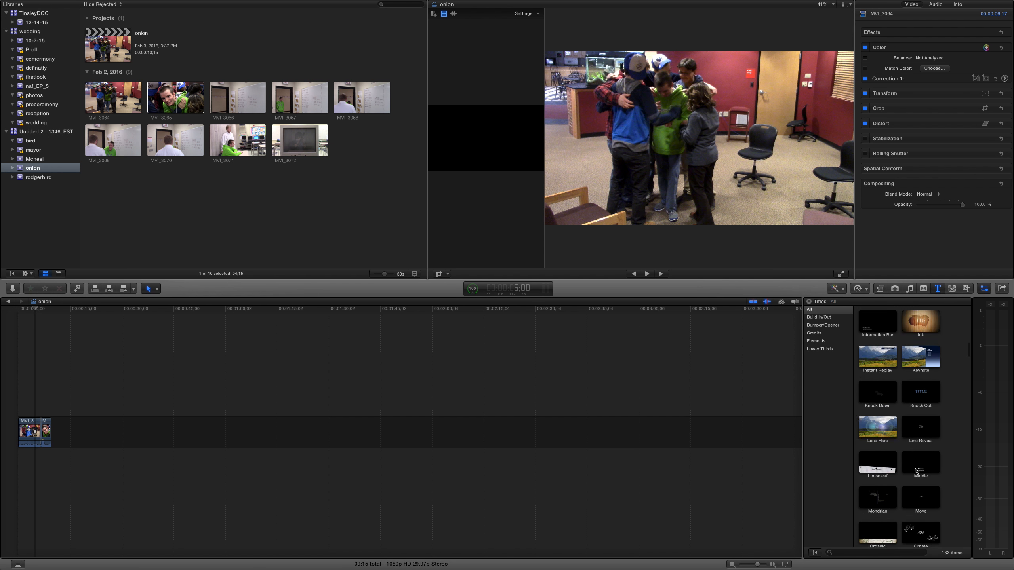
scroll(915, 471, "down", 3)
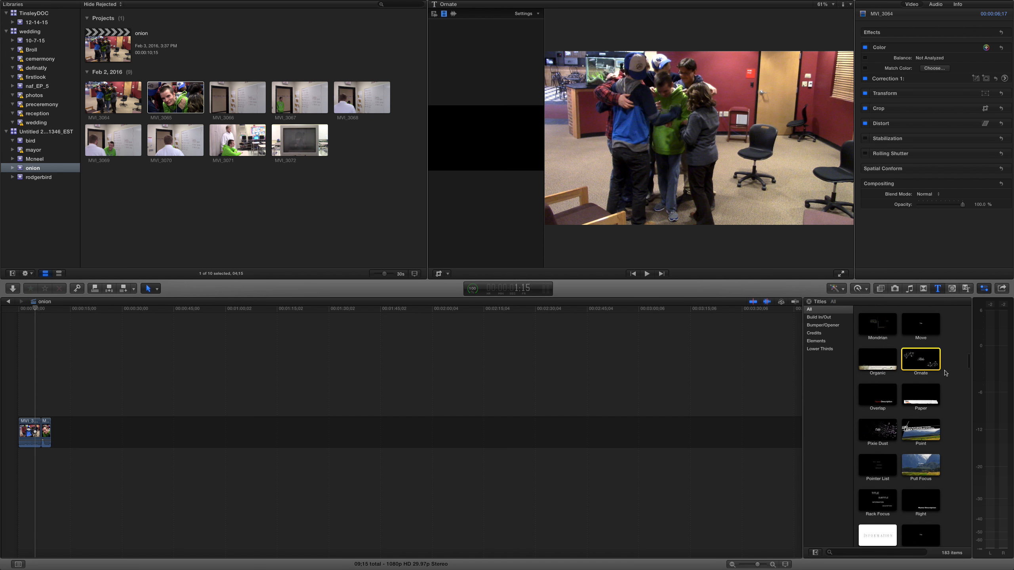
left_click_drag(8, 350, 19, 435)
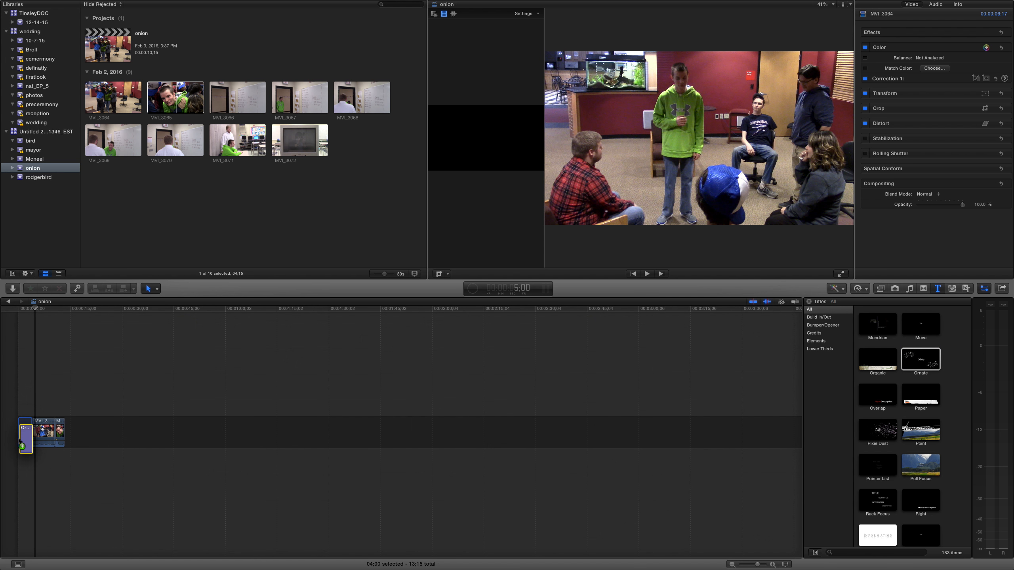
key("space")
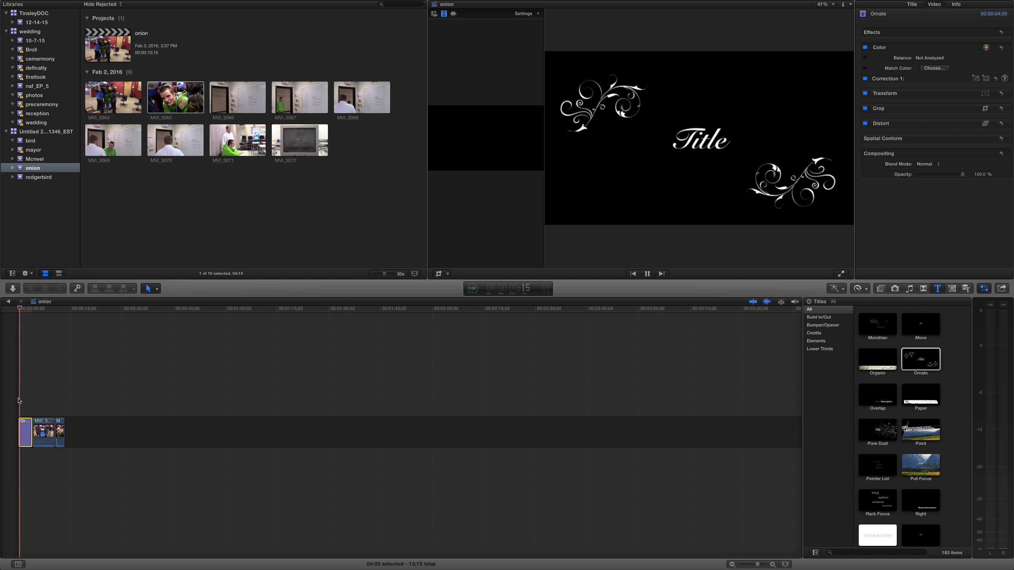
key("space")
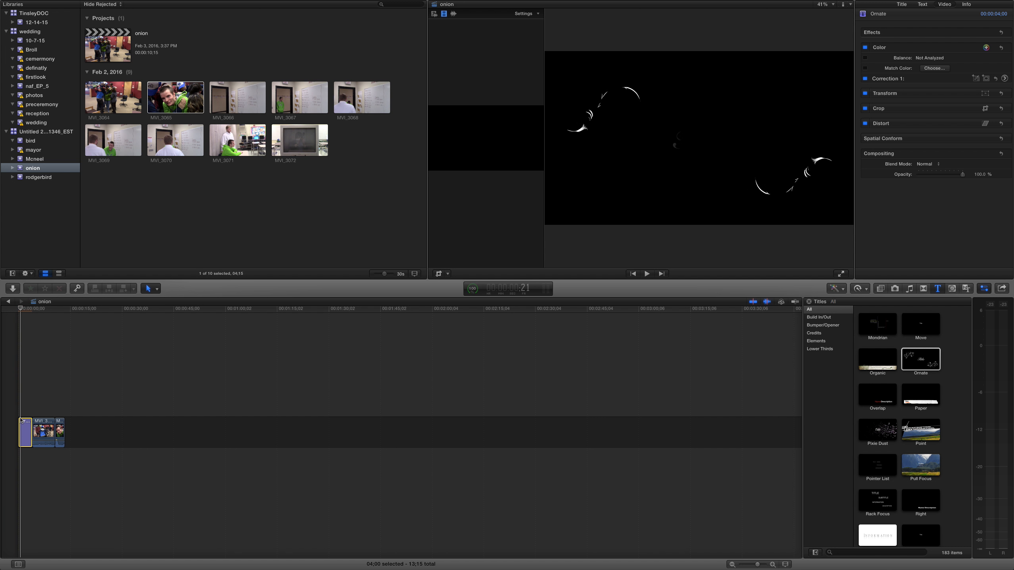
- Try to retype the text of the Ornate title
double_click(24, 431)
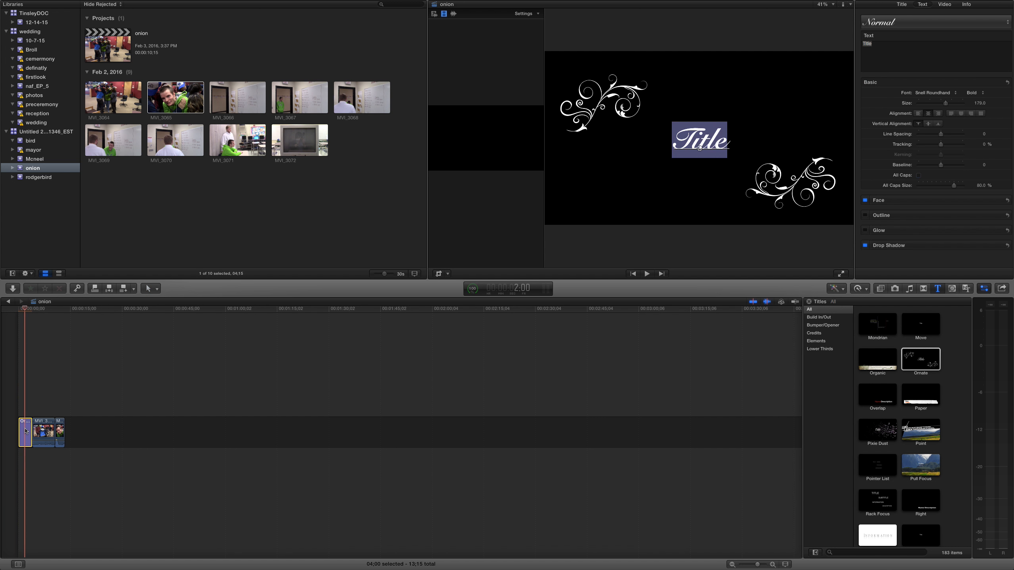
key("t")
key("i")
key("l")
key("e")
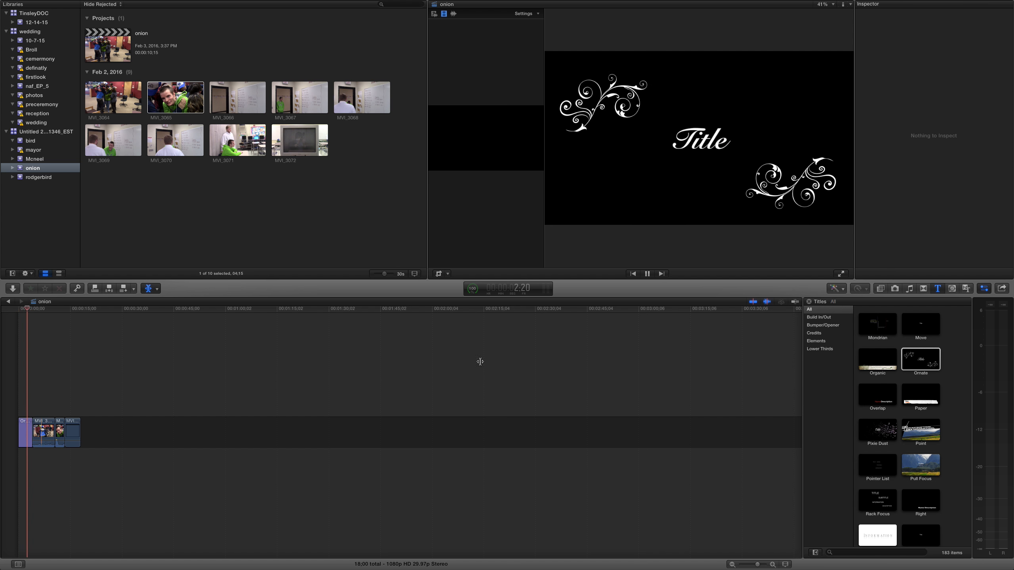
double_click(711, 141)
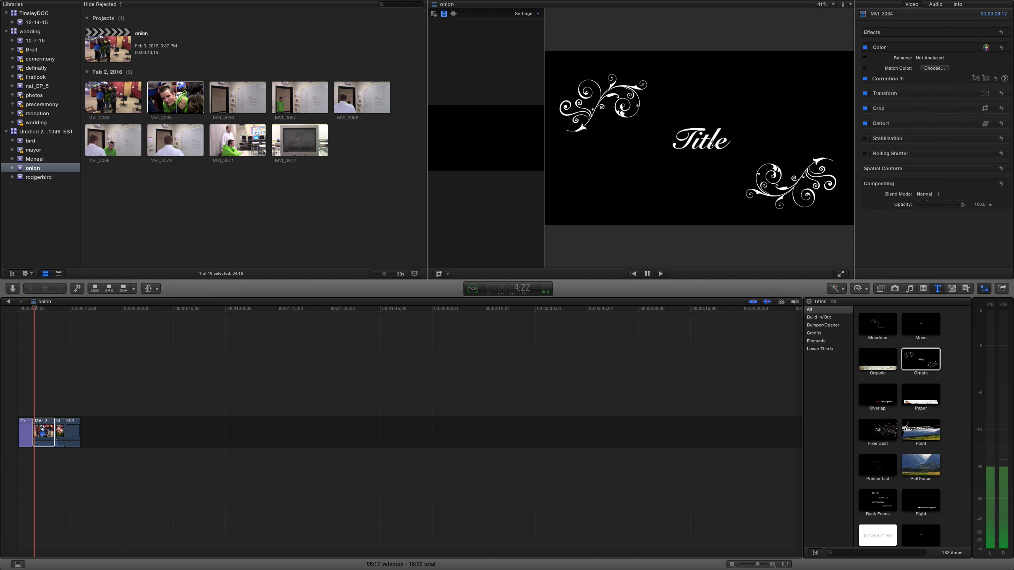
key("a")
- Replace the Ornate title's text with "what ever"
left_click(26, 430)
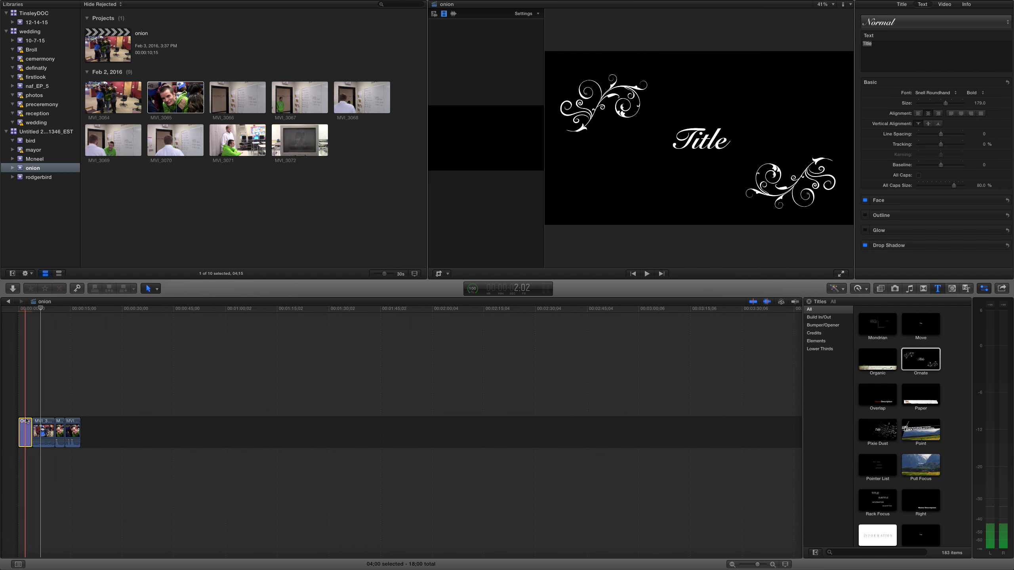
left_click(23, 407)
left_click(23, 429)
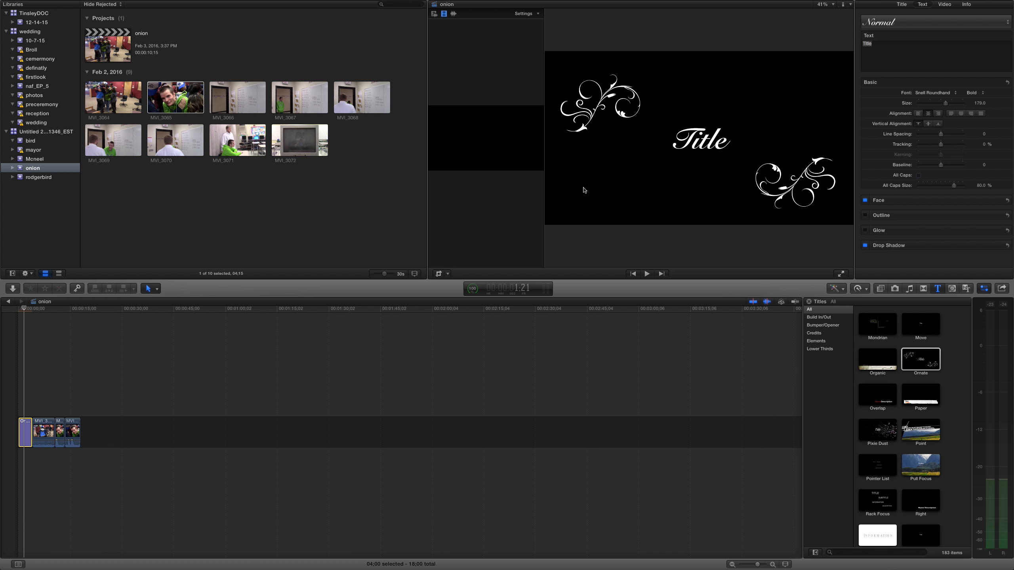
double_click(688, 146)
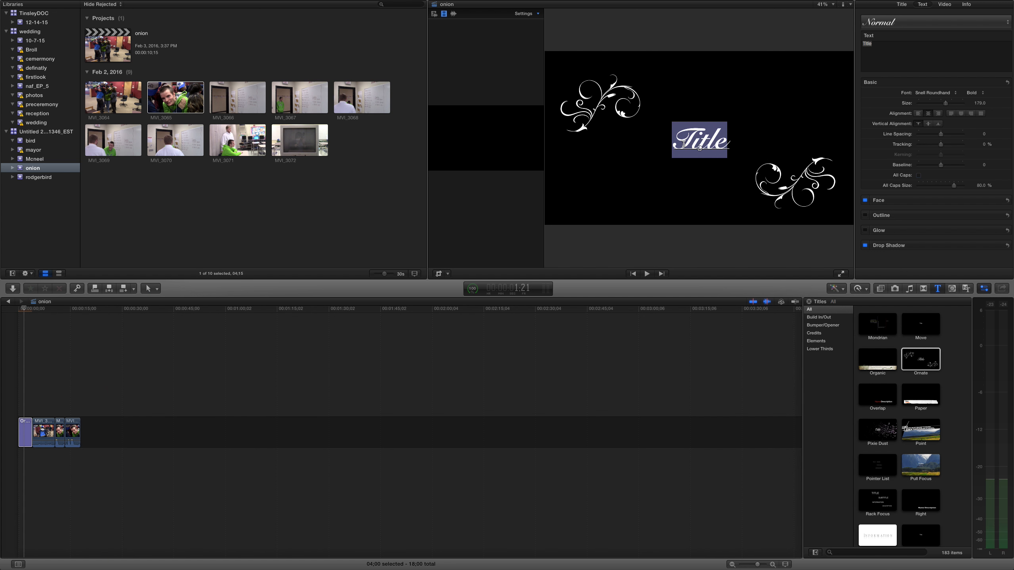
type("what ever")
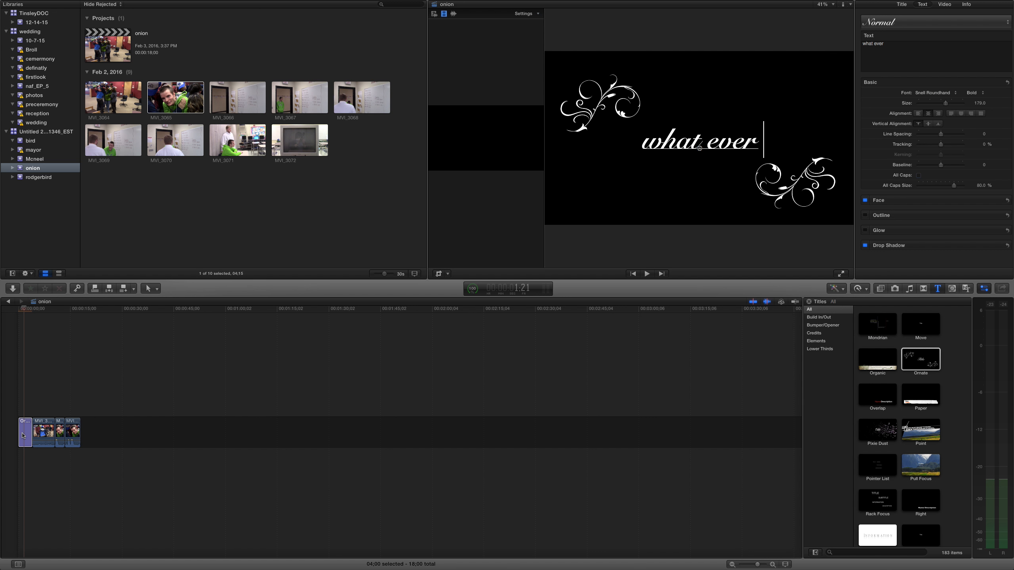
- Move the Ornate title above the first clip so it overlays the video, and play it back
left_click_drag(22, 435, 22, 377)
key("space")
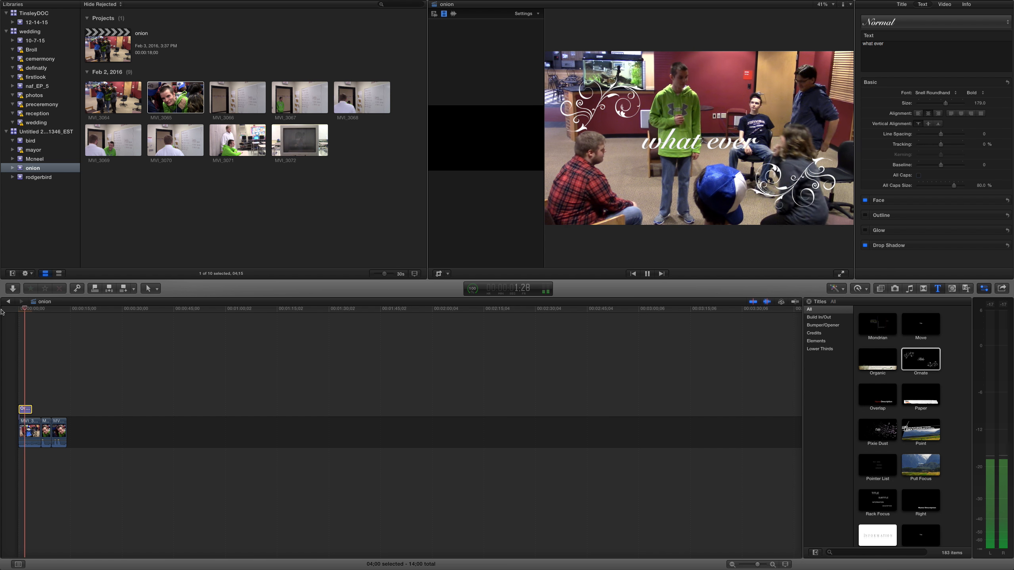
- Apply the Aged Paper video effect to the last clip in the timeline and play it back
key("space")
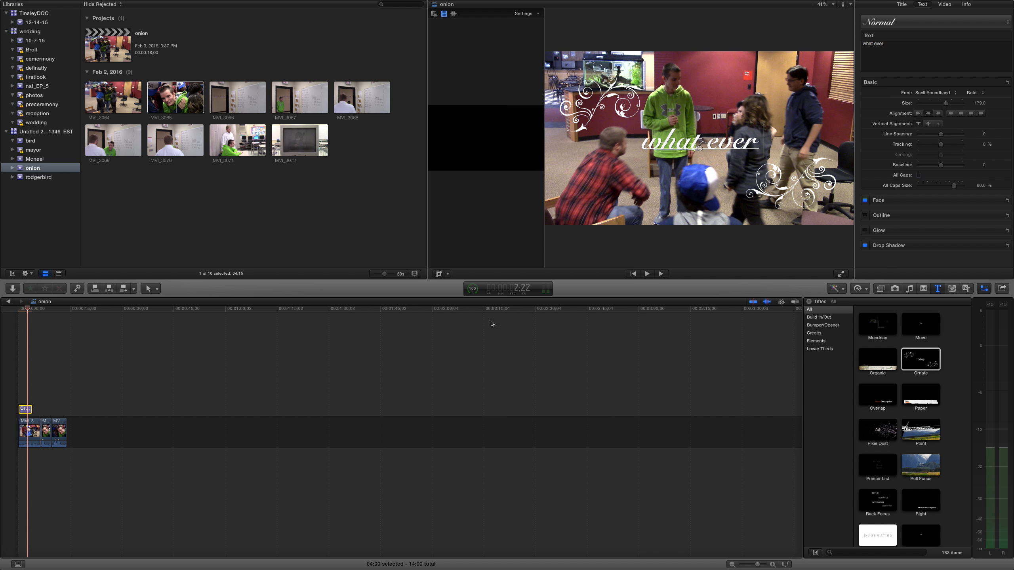
left_click(881, 292)
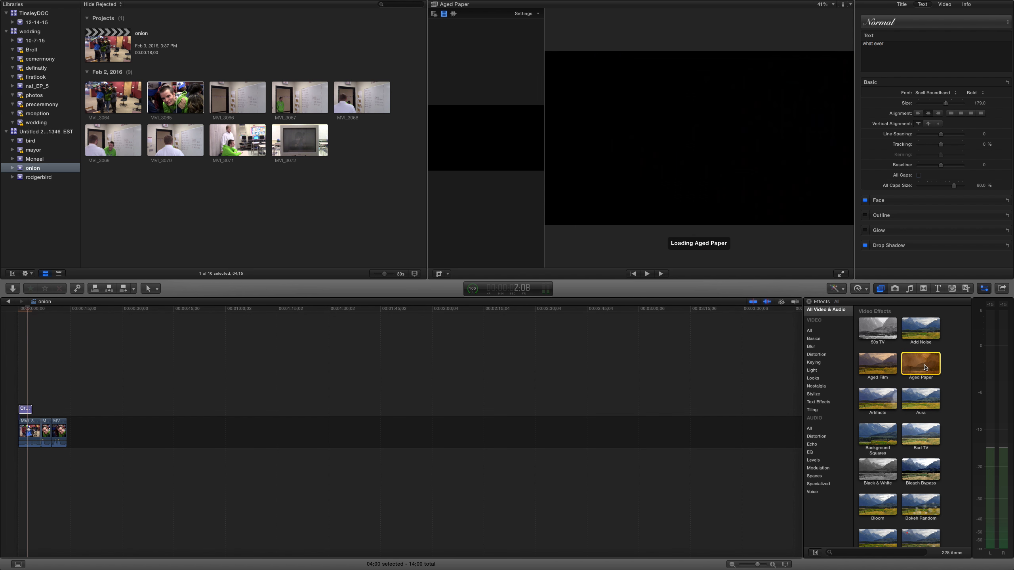
left_click_drag(920, 364, 62, 433)
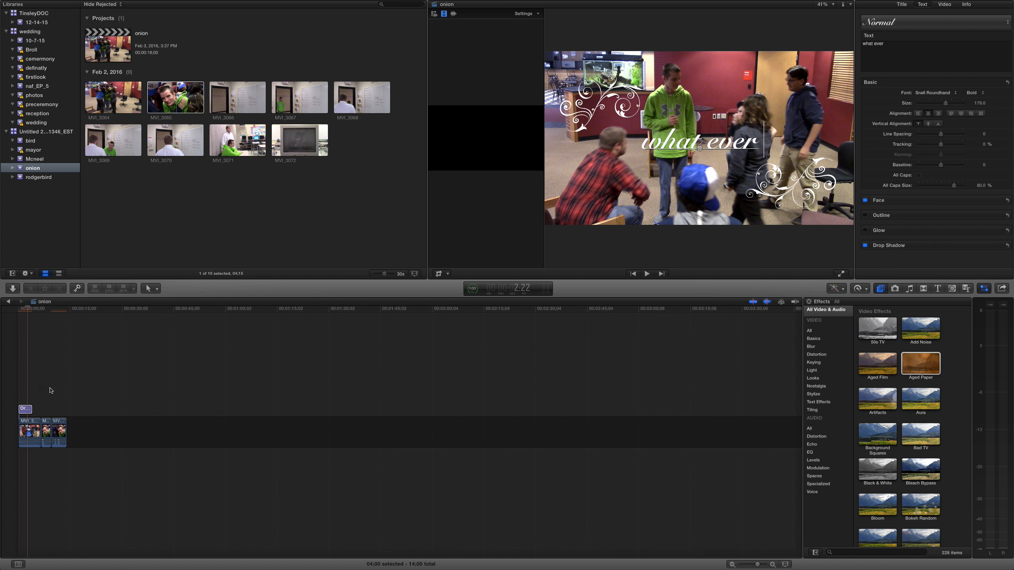
left_click(51, 390)
key("space")
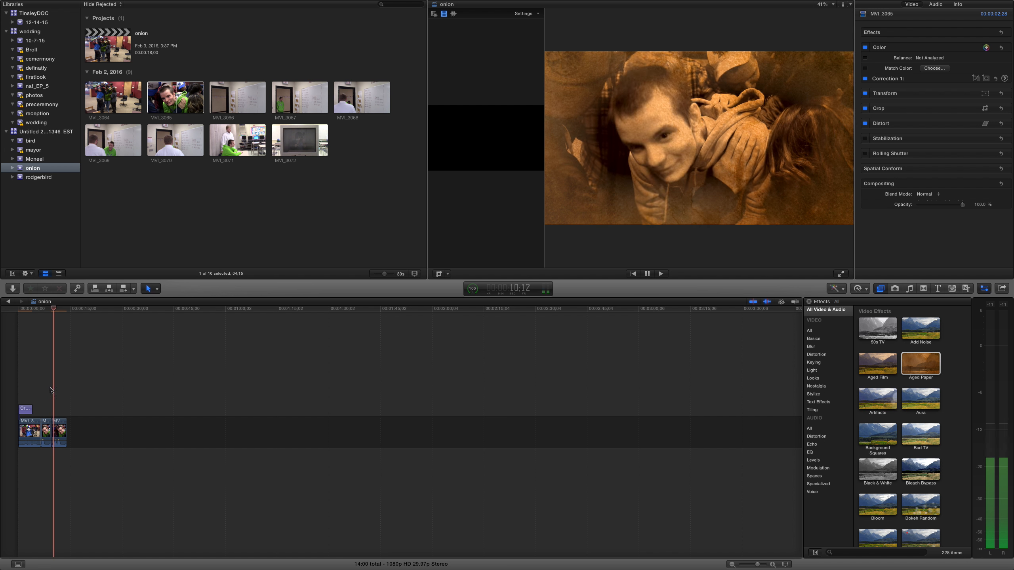
key("space")
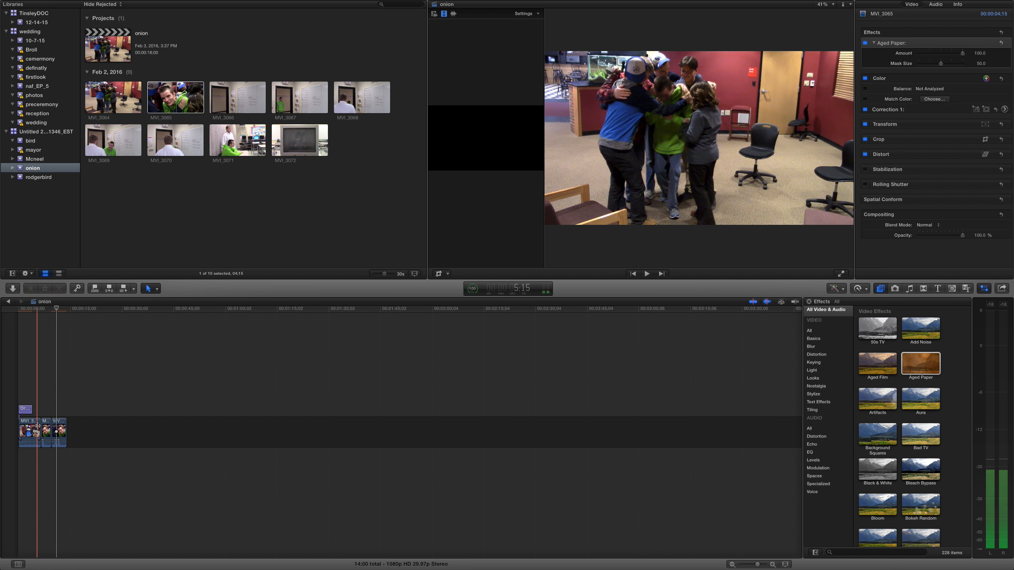
- Select the second clip in the timeline and review its retiming options and its color and audio enhancement options
left_click(36, 426)
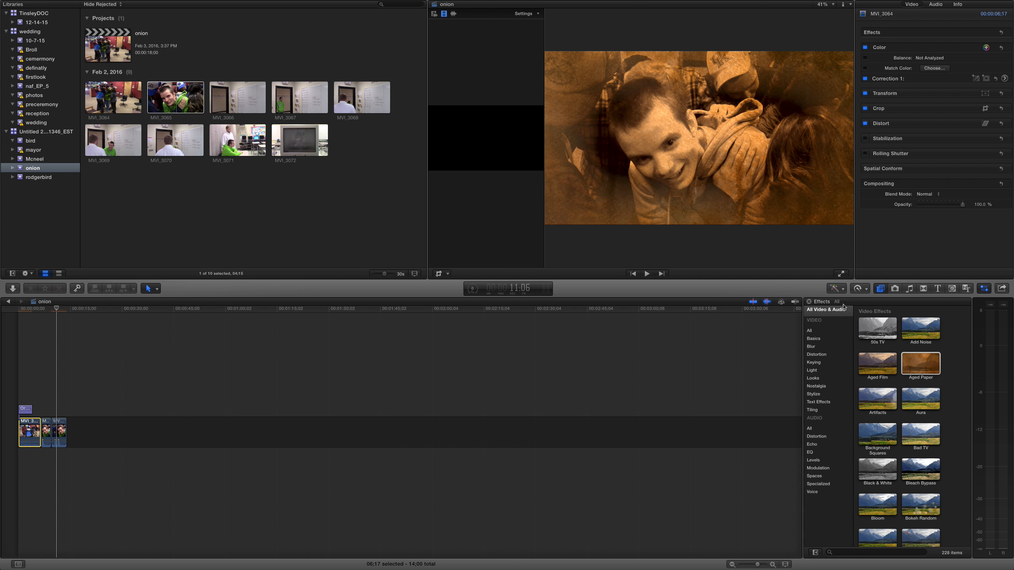
left_click(46, 431)
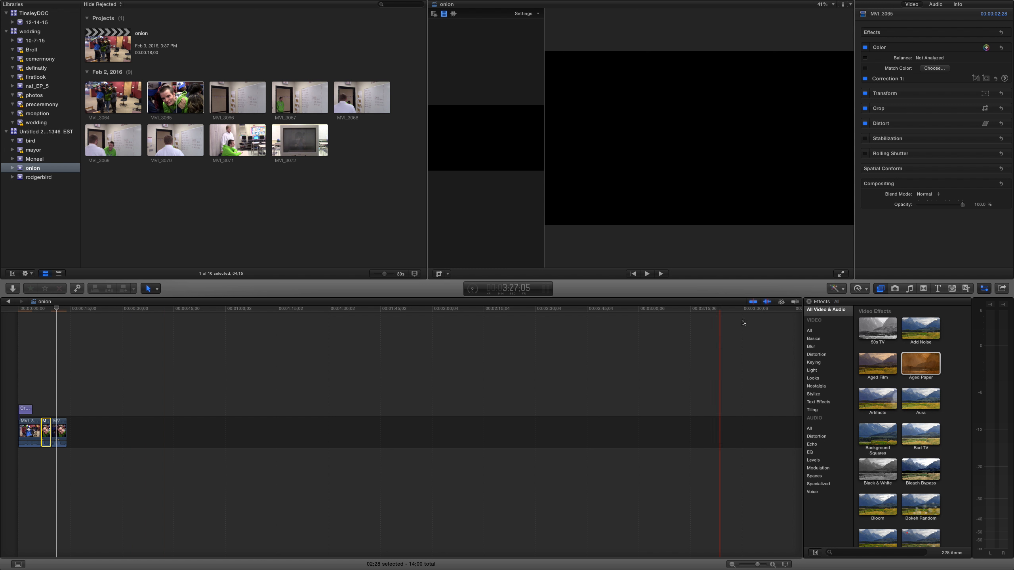
left_click(866, 288)
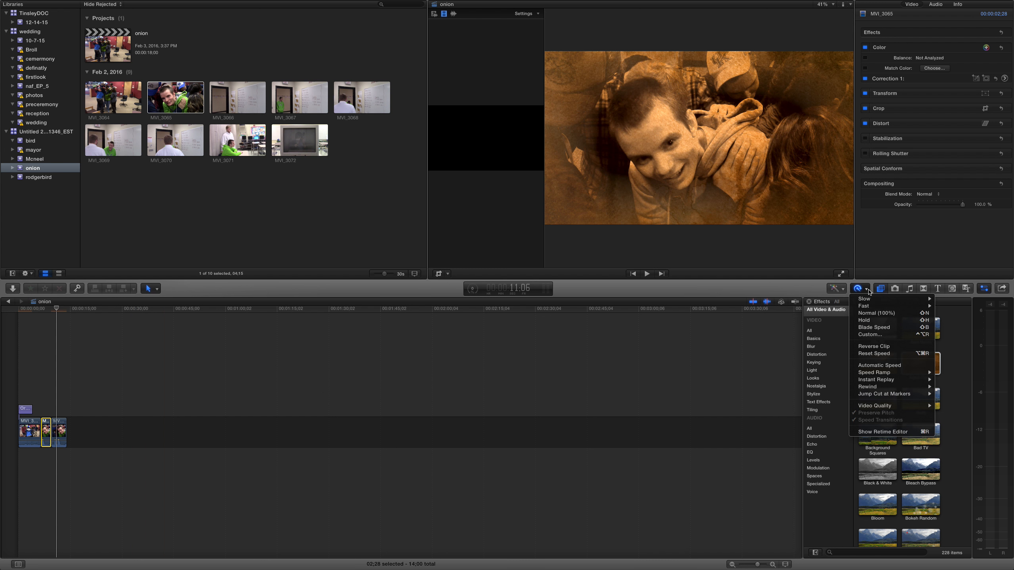
mouse_move(871, 300)
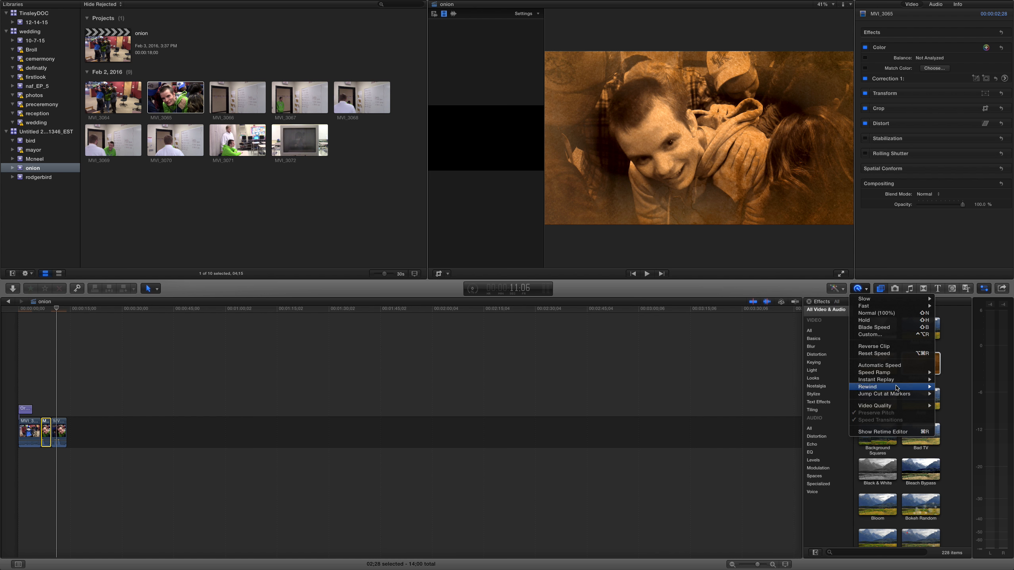
mouse_move(897, 397)
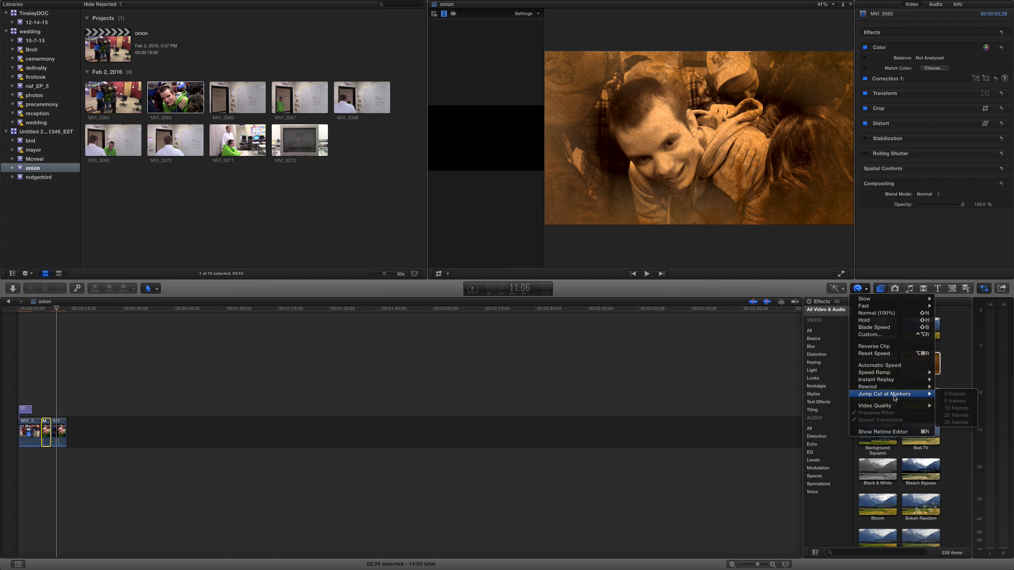
left_click(847, 290)
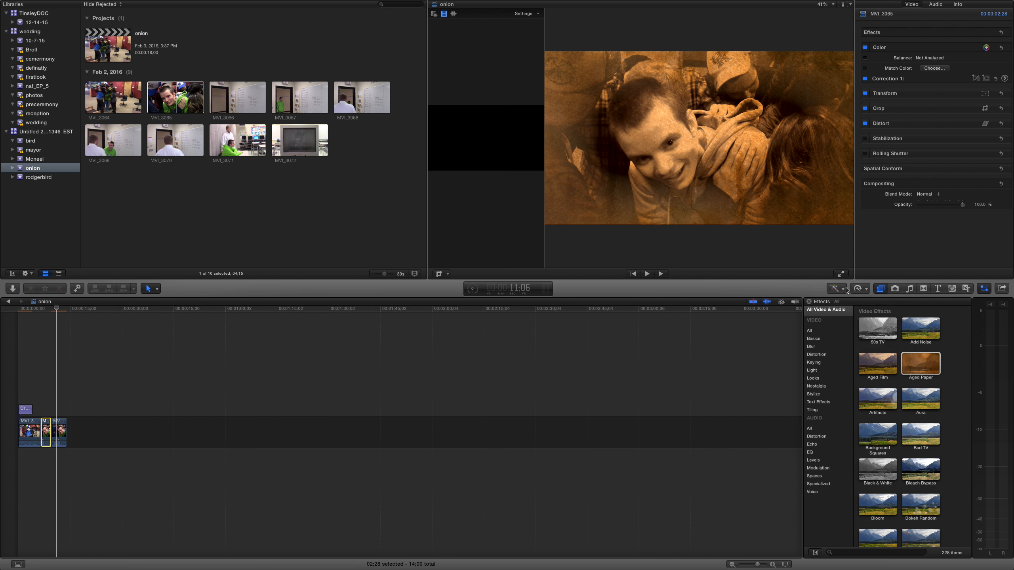
left_click(846, 290)
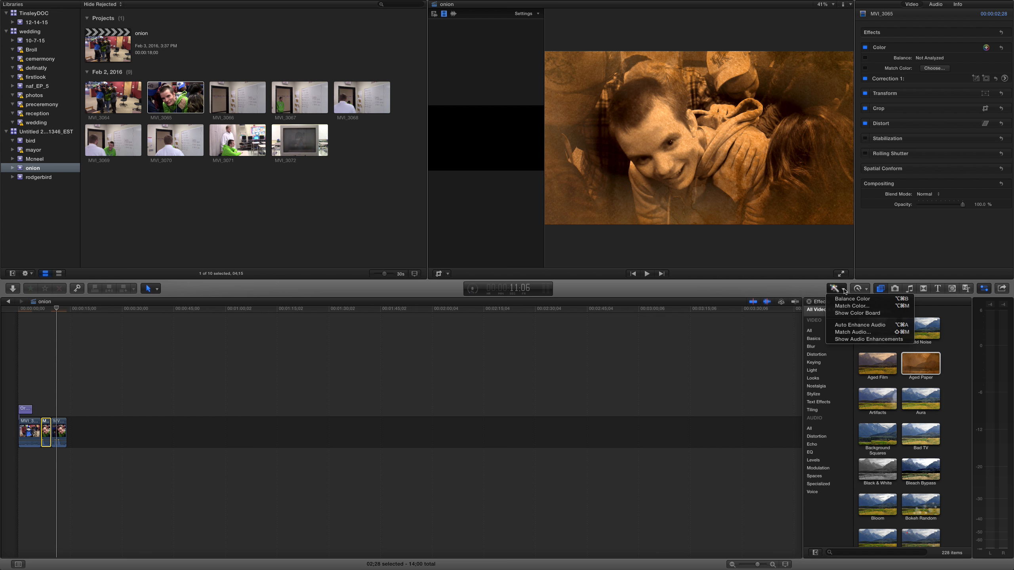
left_click(841, 398)
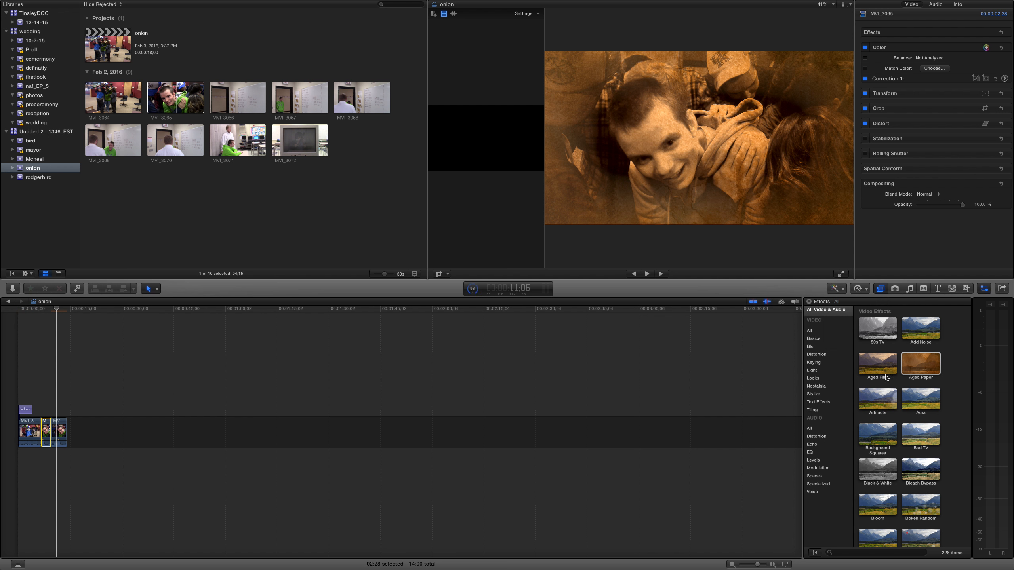
- Browse the background generators and the folders of the music and sound library
left_click(954, 291)
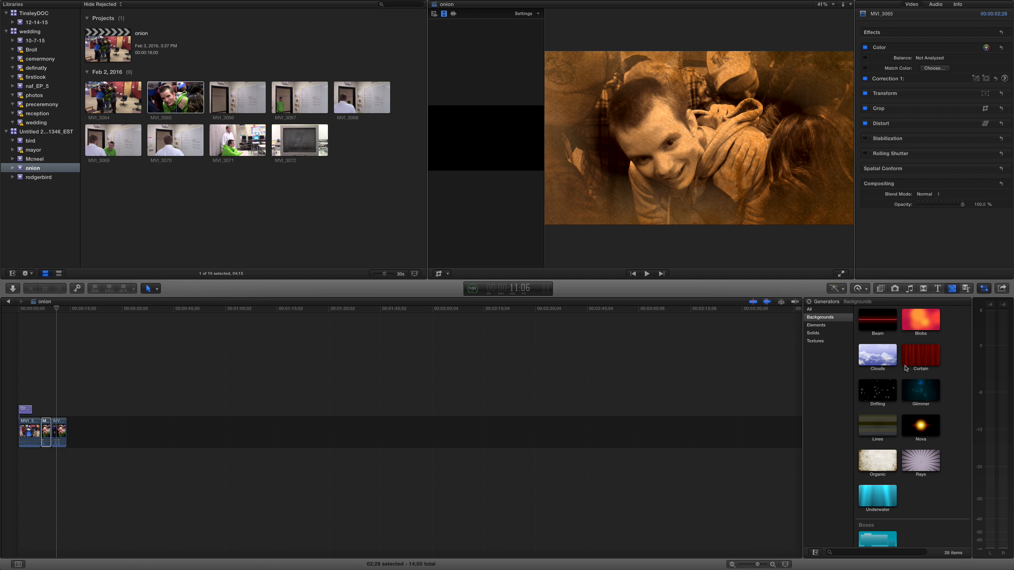
scroll(895, 416, "down", 1)
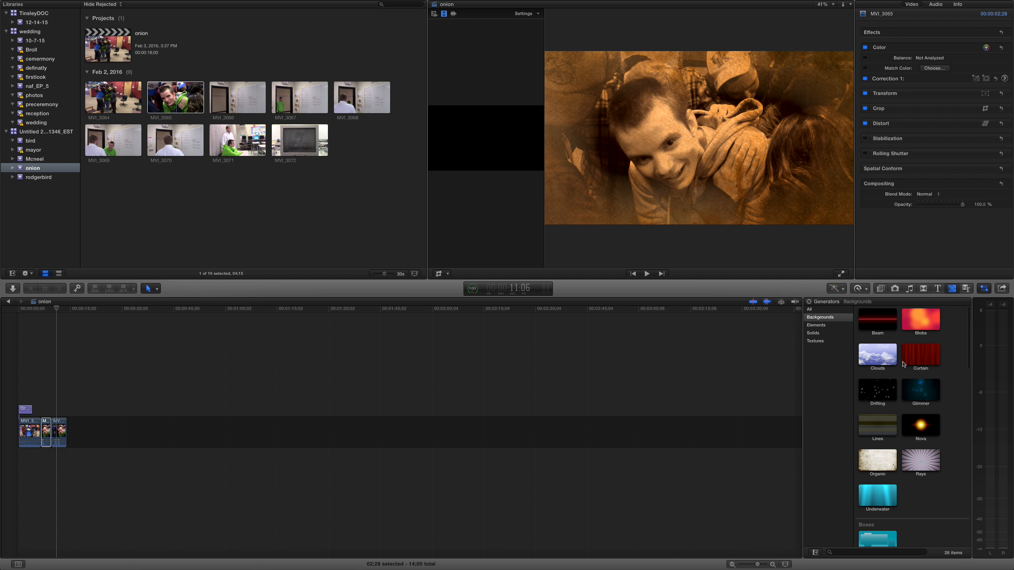
left_click(909, 288)
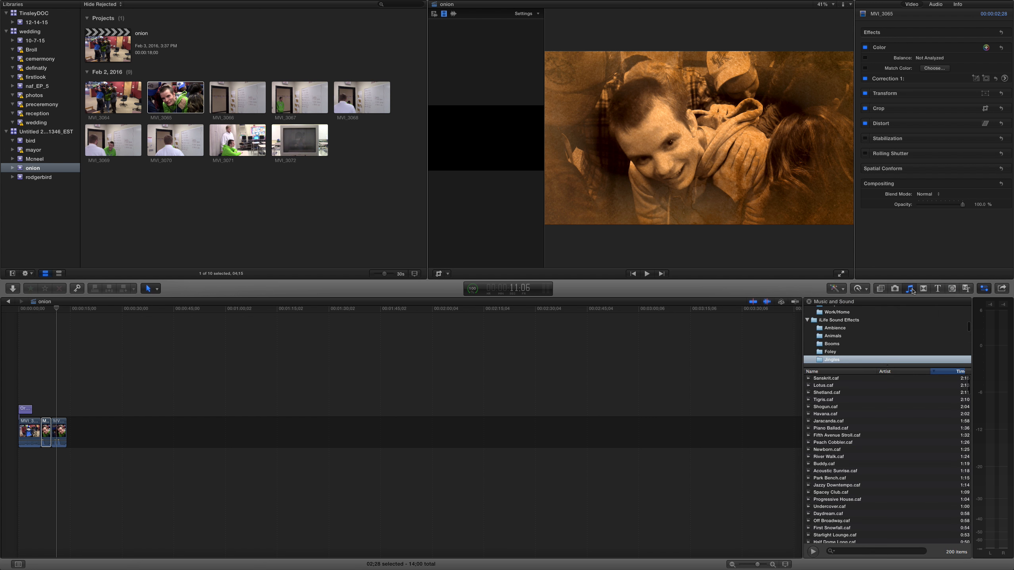
scroll(880, 338, "down", 2)
scroll(880, 339, "up", 5)
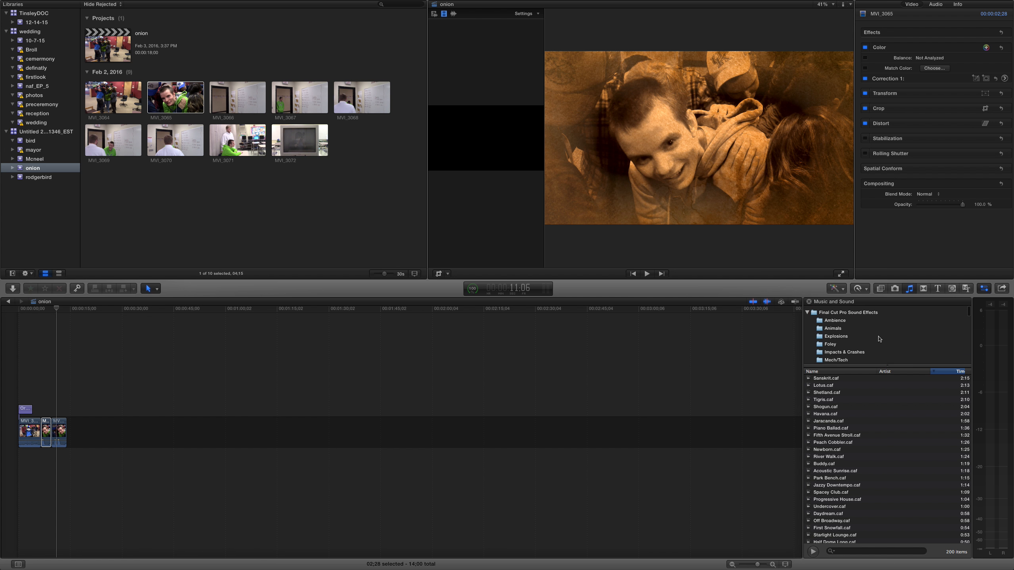
- List the Final Cut Pro Sound Effects and preview Military Battle Vietnam.caf, then mute the sound
left_click(862, 311)
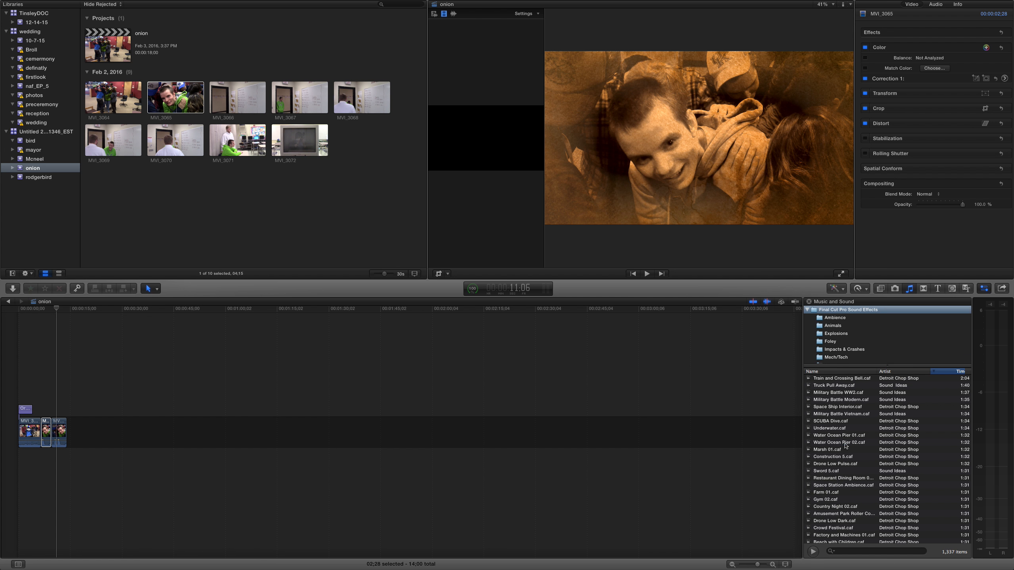
left_click(845, 442)
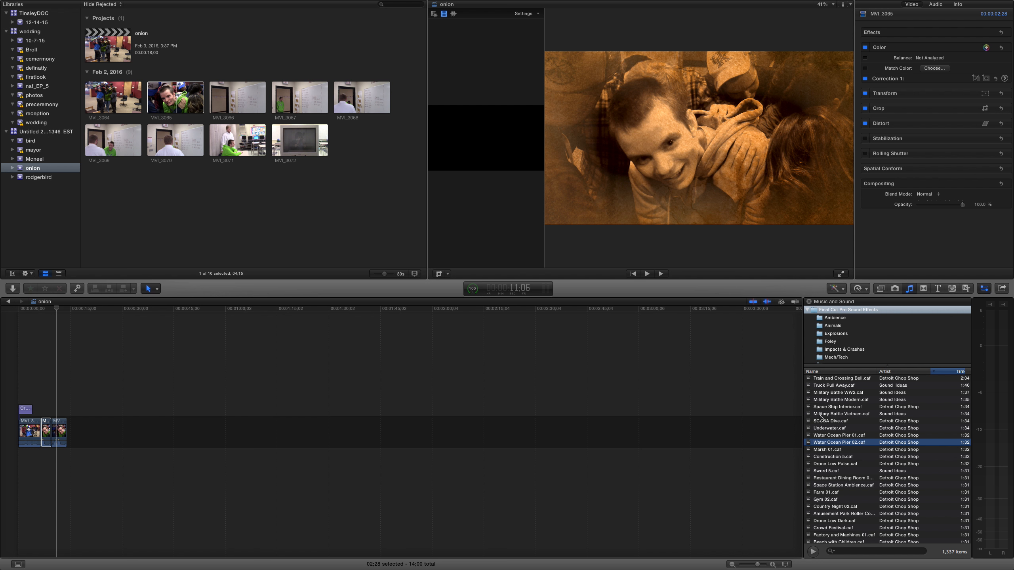
left_click(816, 415)
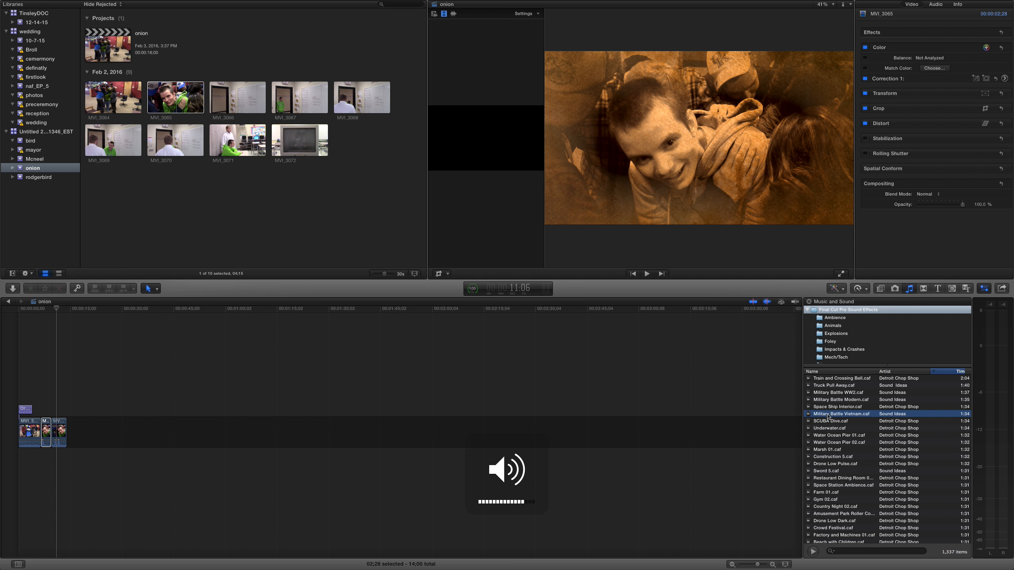
left_click(808, 415)
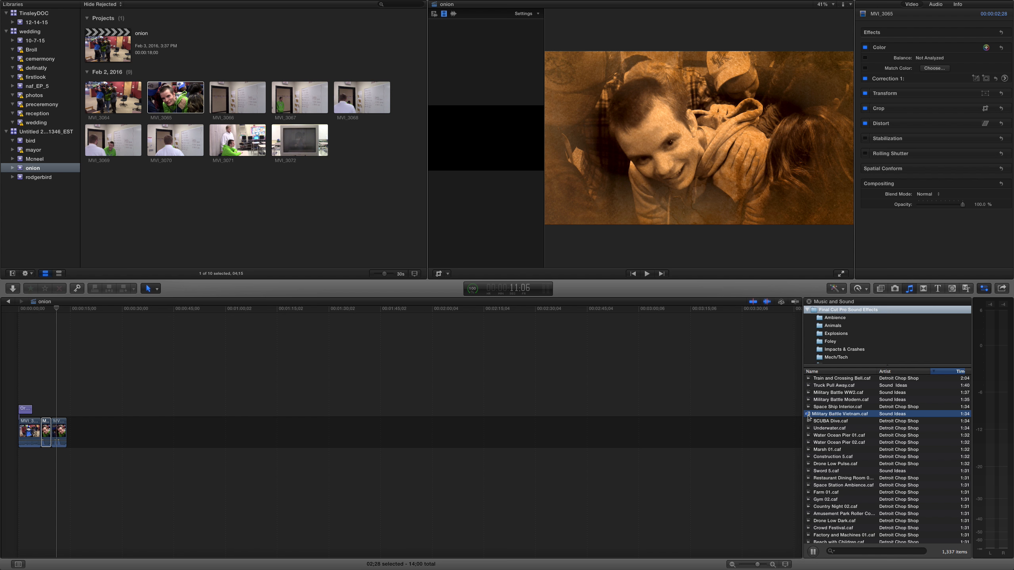
key("XF86AudioMute")
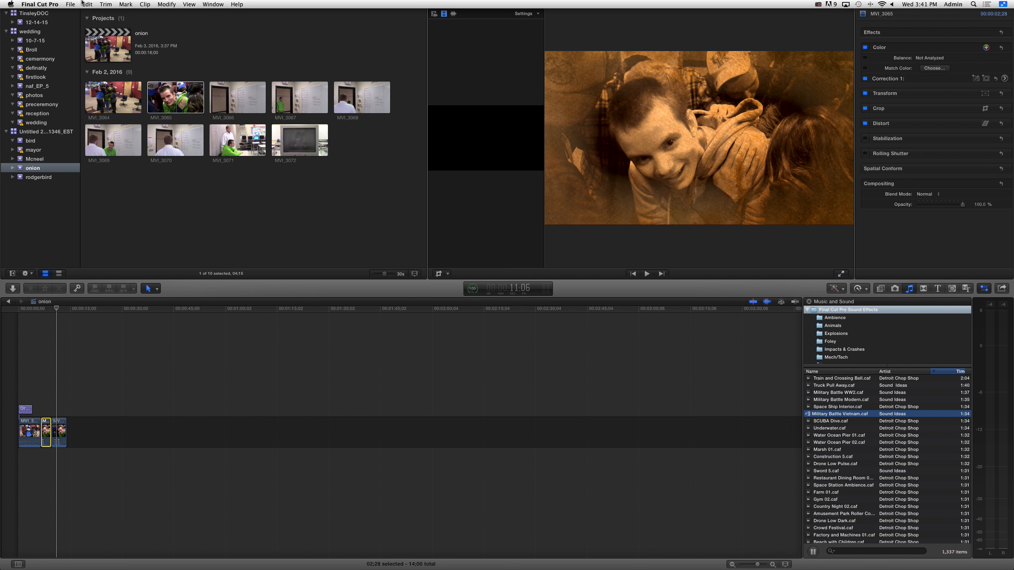
- Examine the Master File export's settings, project info and save location, then cancel the export
left_click(70, 4)
mouse_move(83, 85)
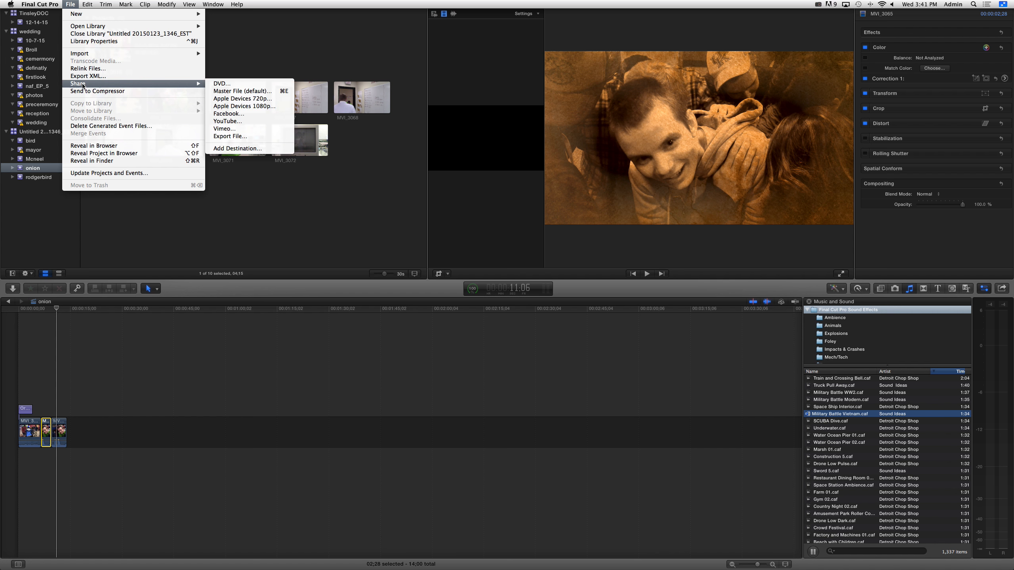
left_click(249, 91)
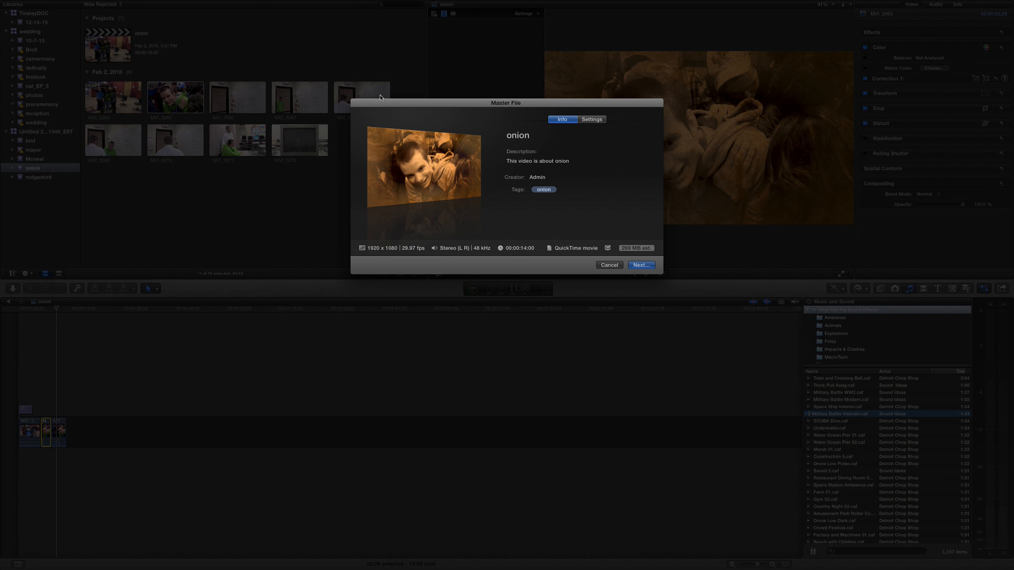
left_click(592, 120)
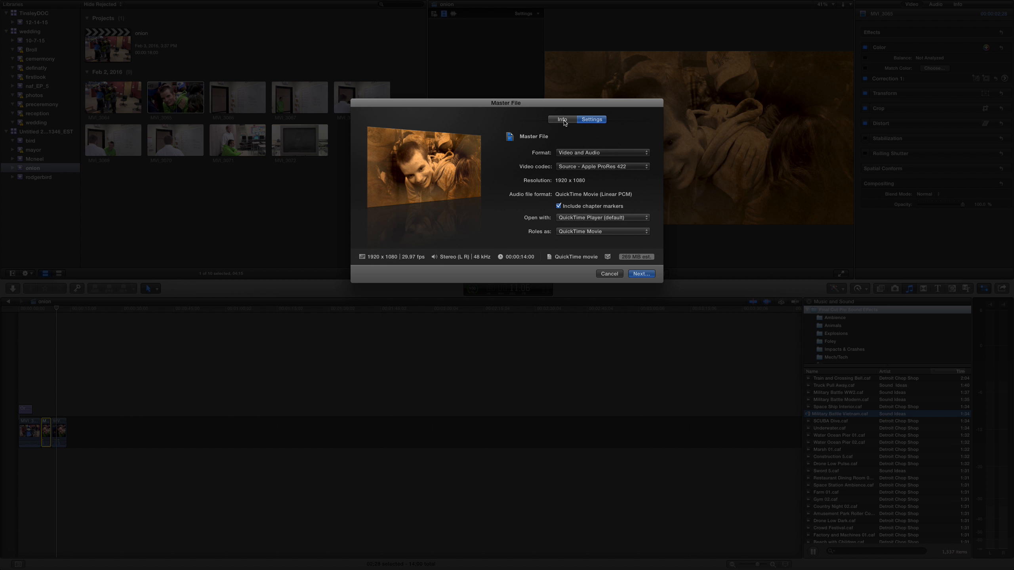
left_click(563, 120)
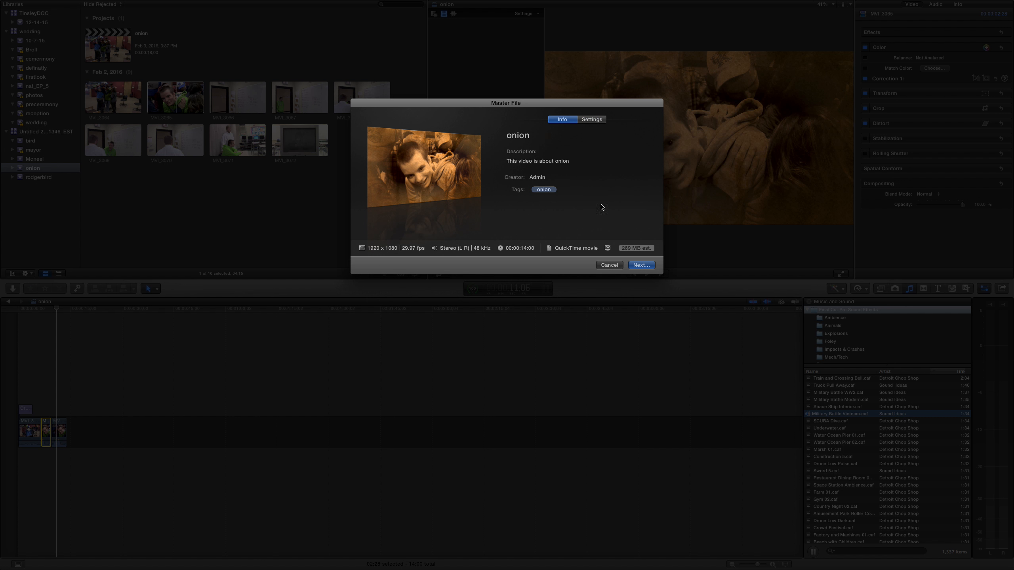
left_click(647, 269)
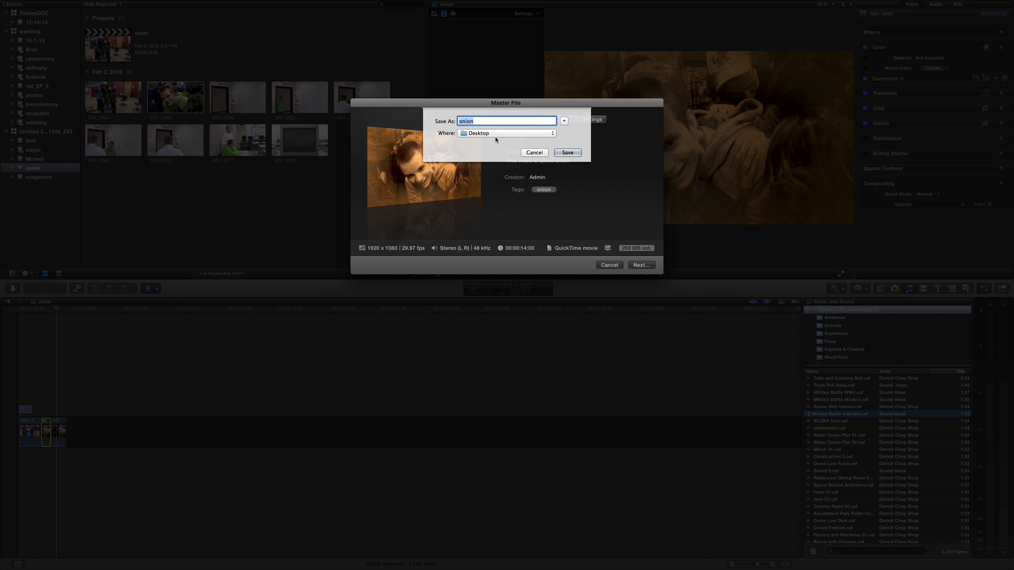
key("Escape")
left_click(612, 267)
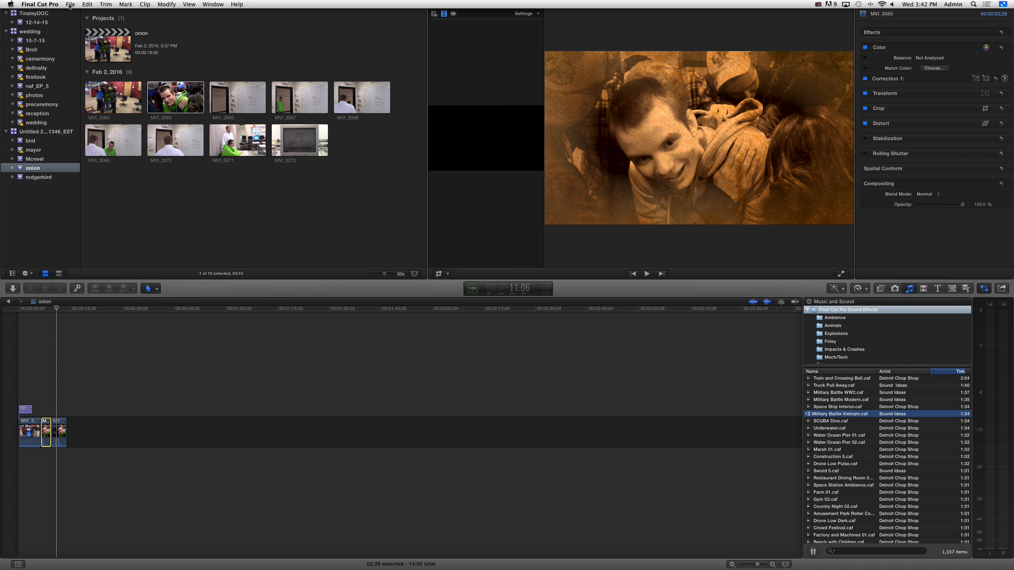
- Examine the DVD share settings and output device choices, cancel without sharing, and leave full-screen view
left_click(70, 4)
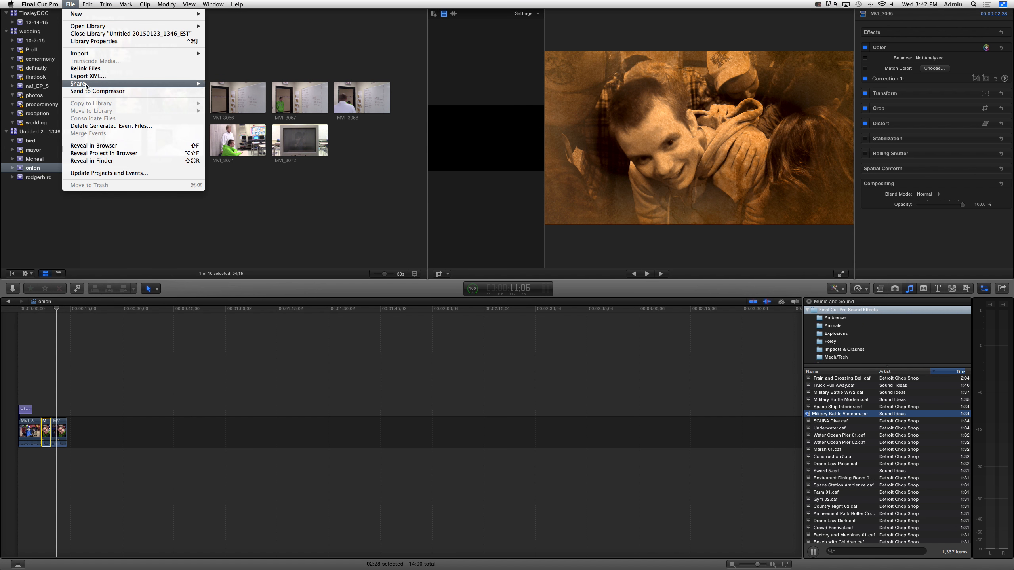
mouse_move(146, 84)
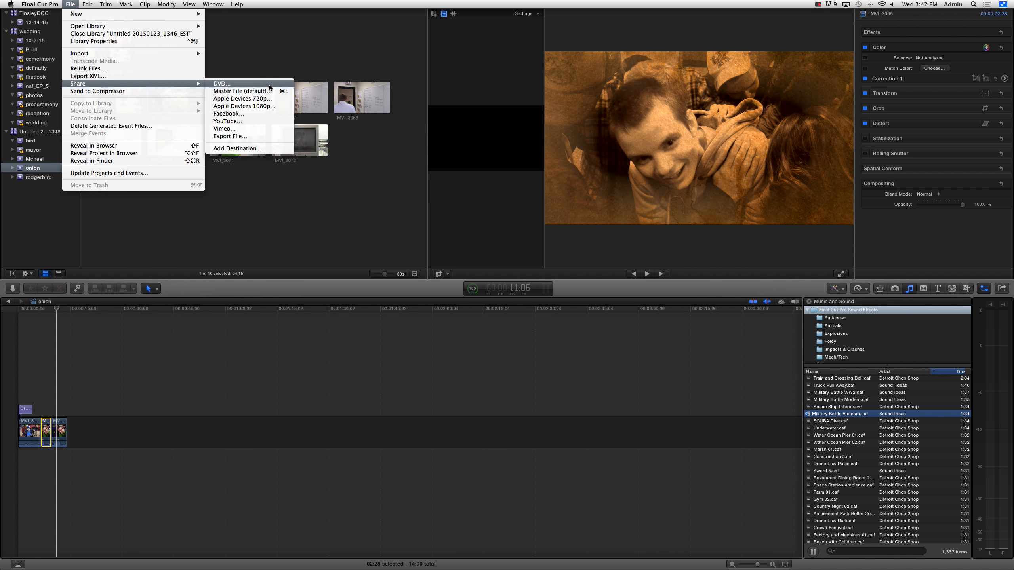
left_click(323, 95)
left_click(592, 122)
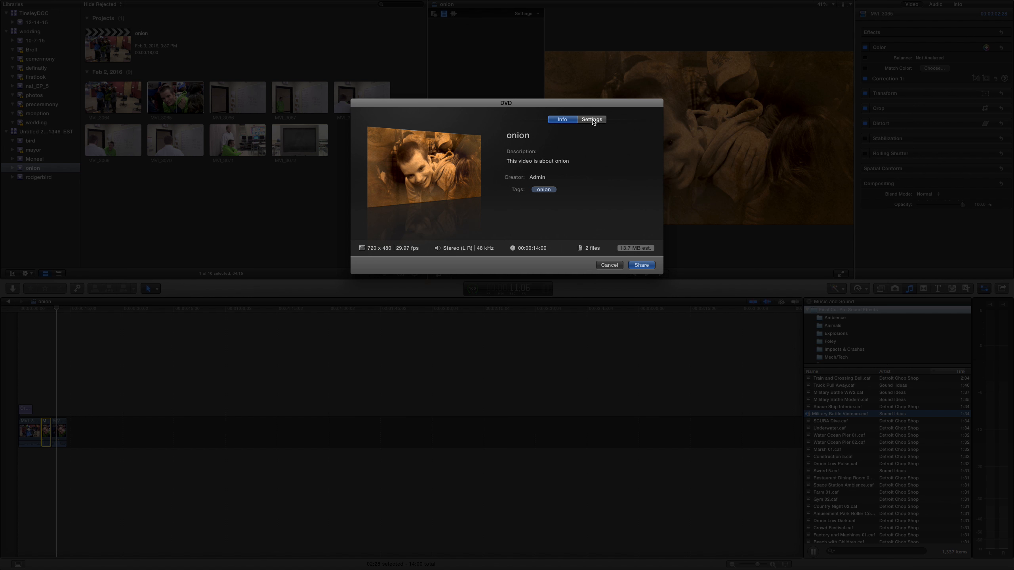
left_click(598, 154)
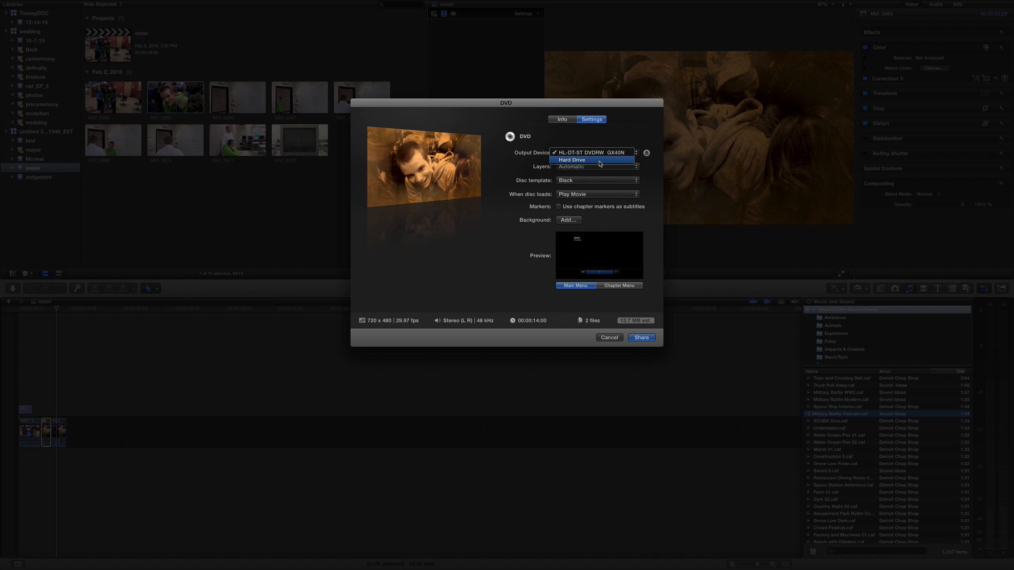
left_click(600, 152)
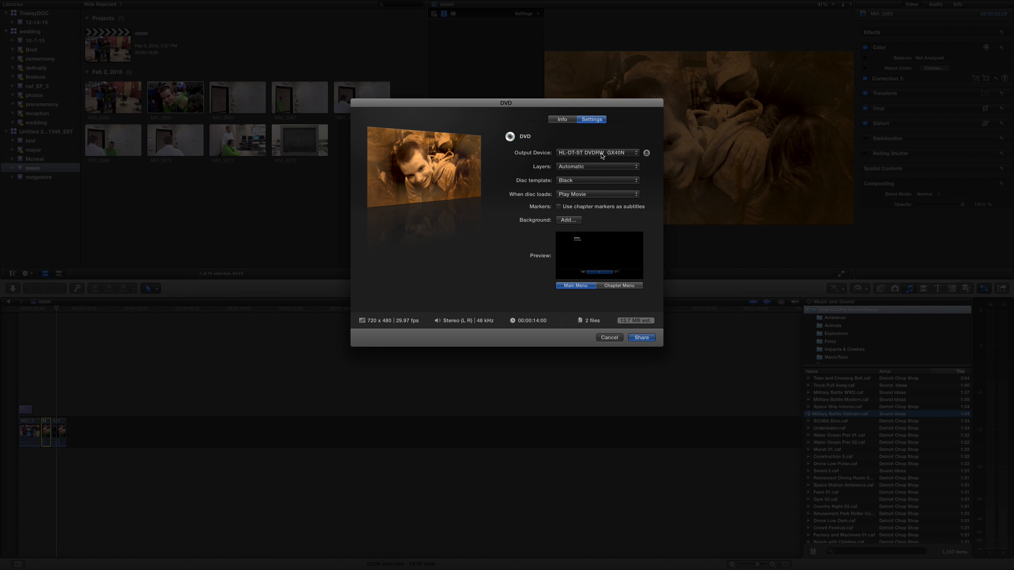
left_click(609, 338)
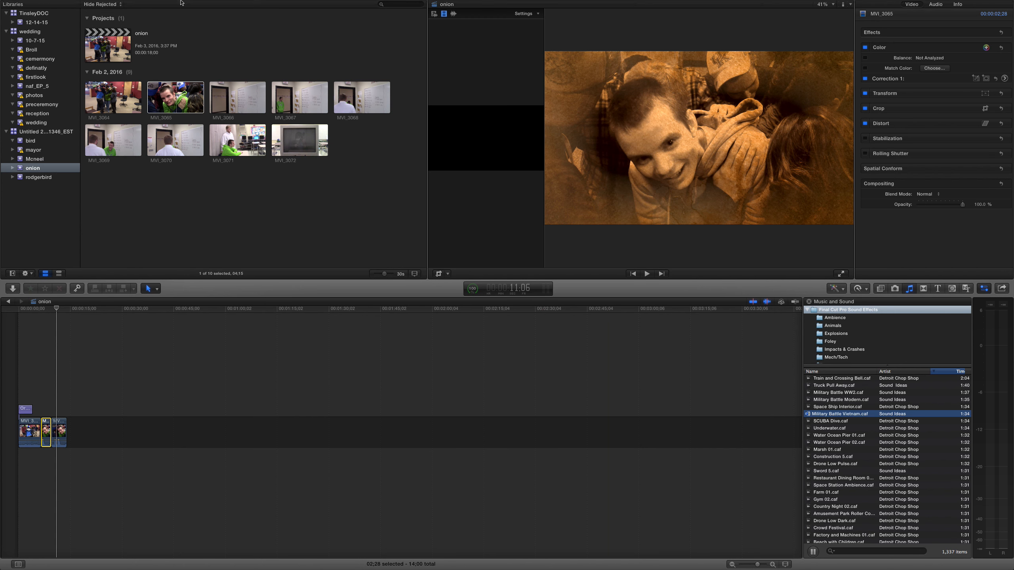
key("Escape")
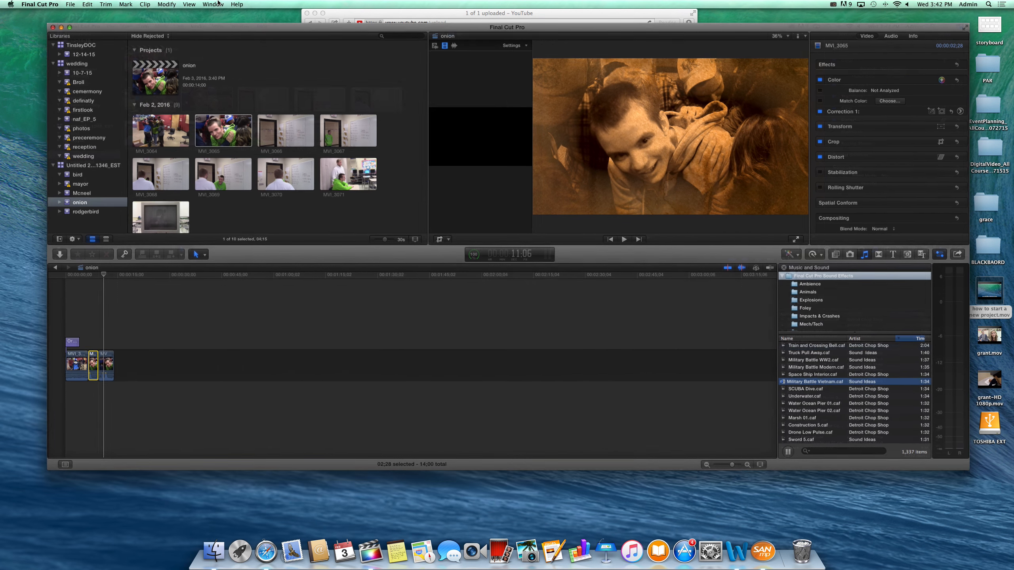